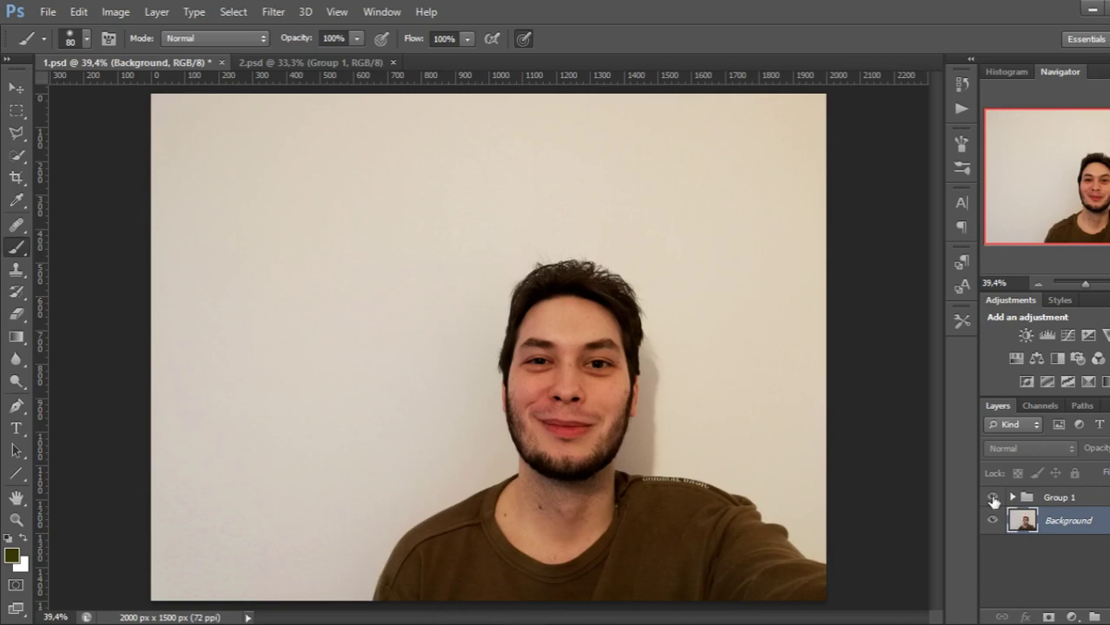
Toggle Group 1 off and on to compare the zoomed-in portrait, then bring up the 2.psd tree photo.
left_click(992, 498)
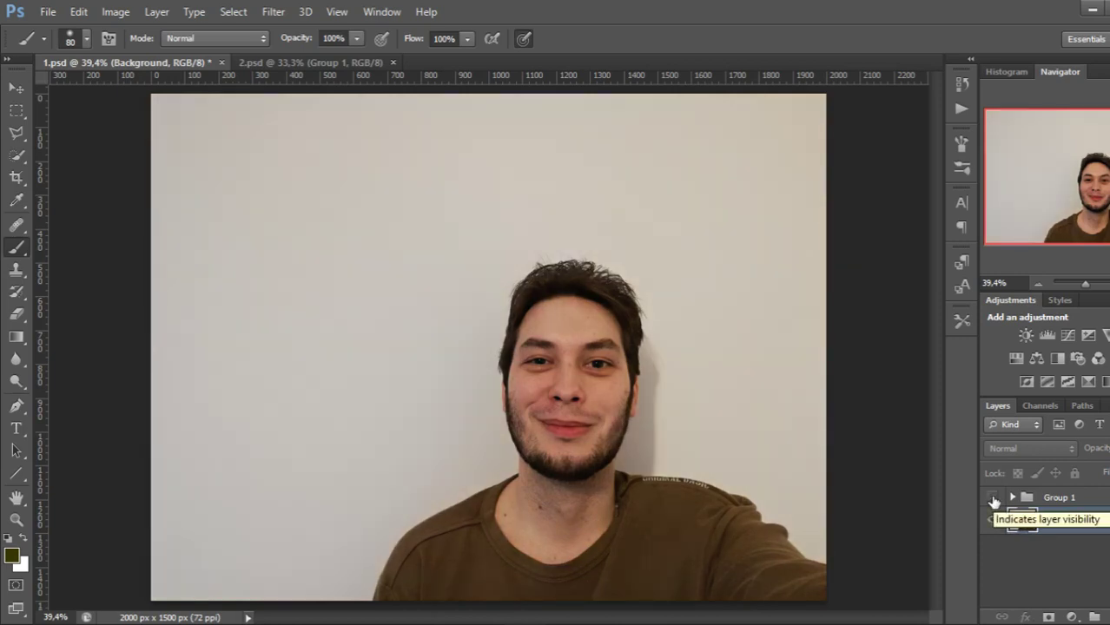
left_click(992, 500)
key("ctrl+plus")
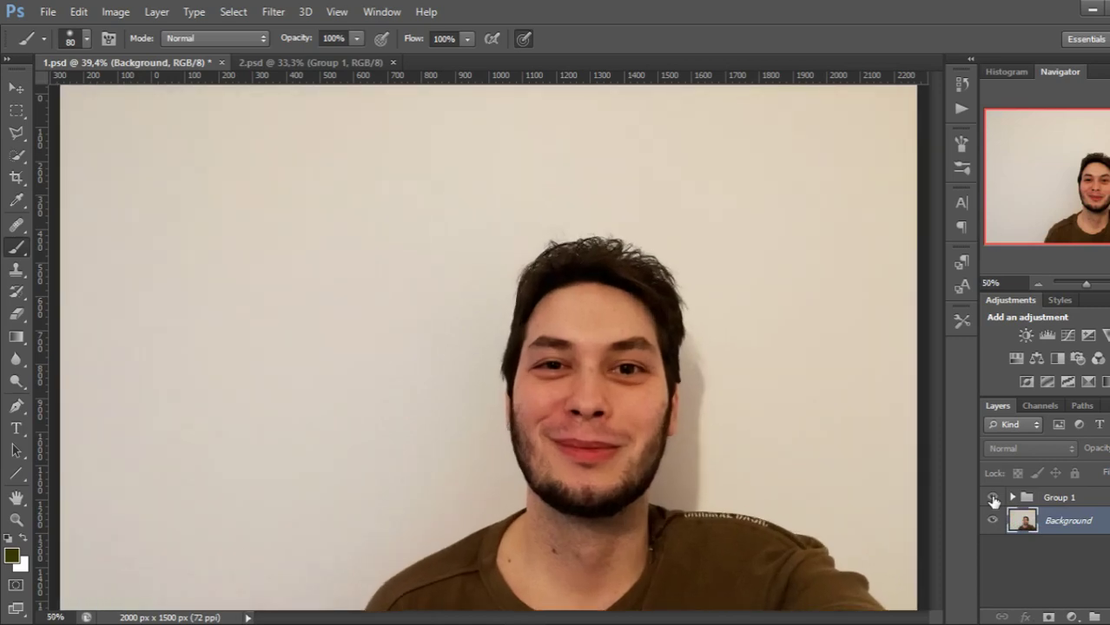
key("ctrl+plus")
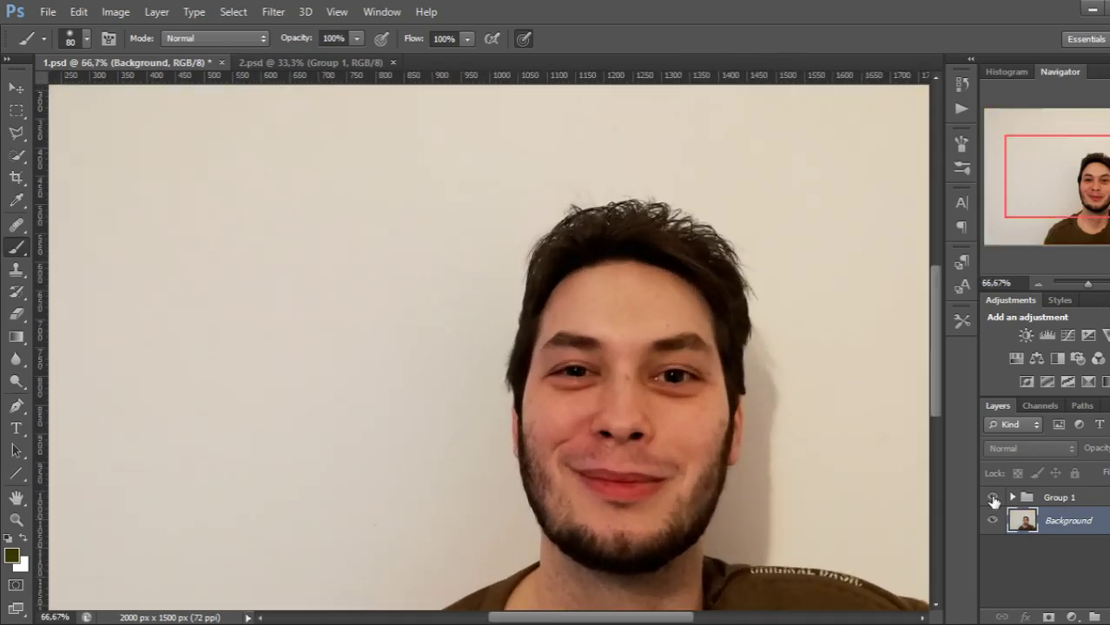
left_click(993, 501)
left_click(992, 500)
left_click(992, 500)
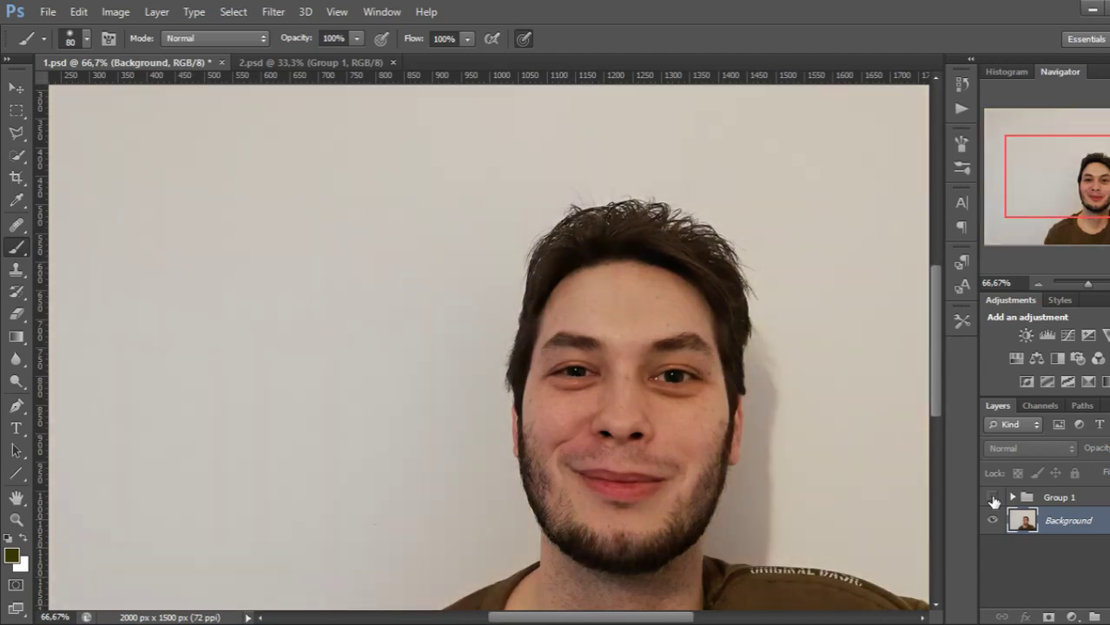
left_click(992, 501)
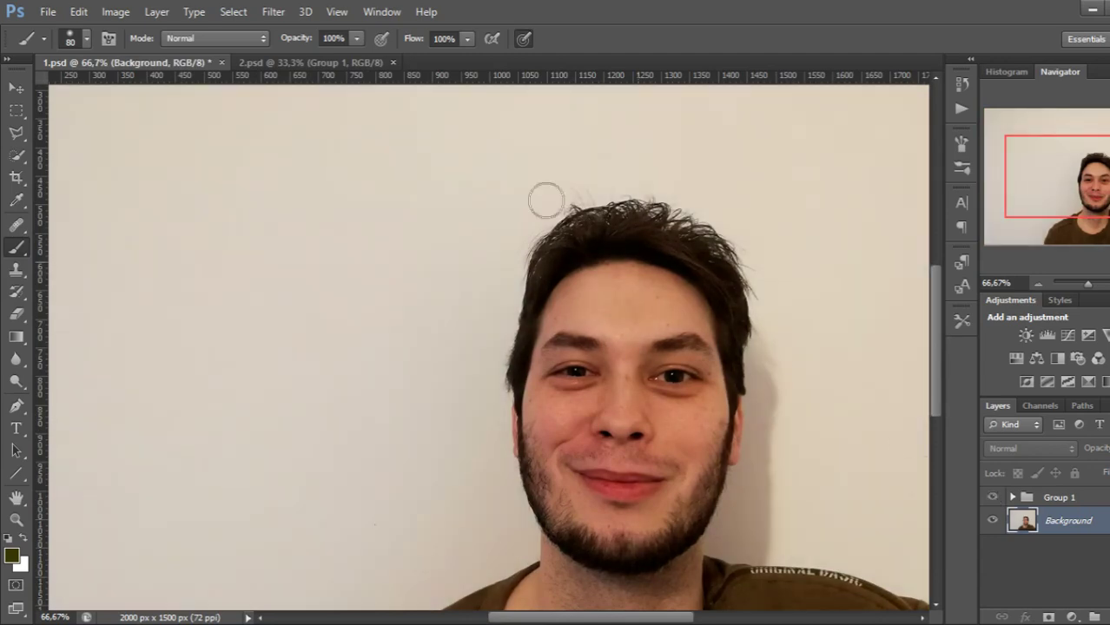
left_click(262, 64)
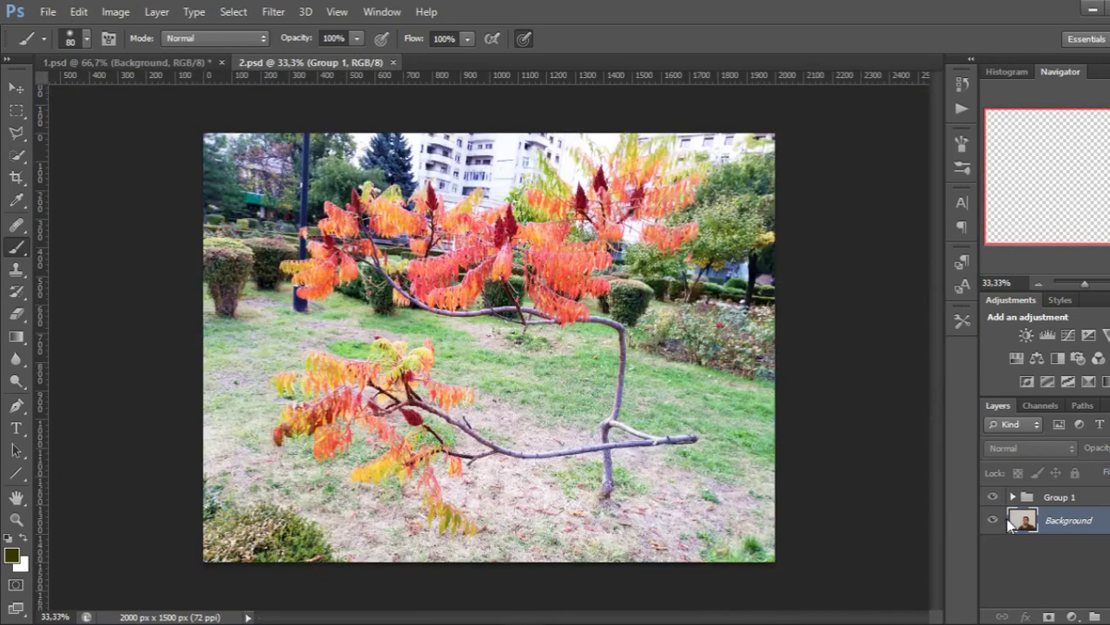
Compare the tree photo with and without Group 1, then delete Group 1 from 2.psd.
key("ctrl+plus")
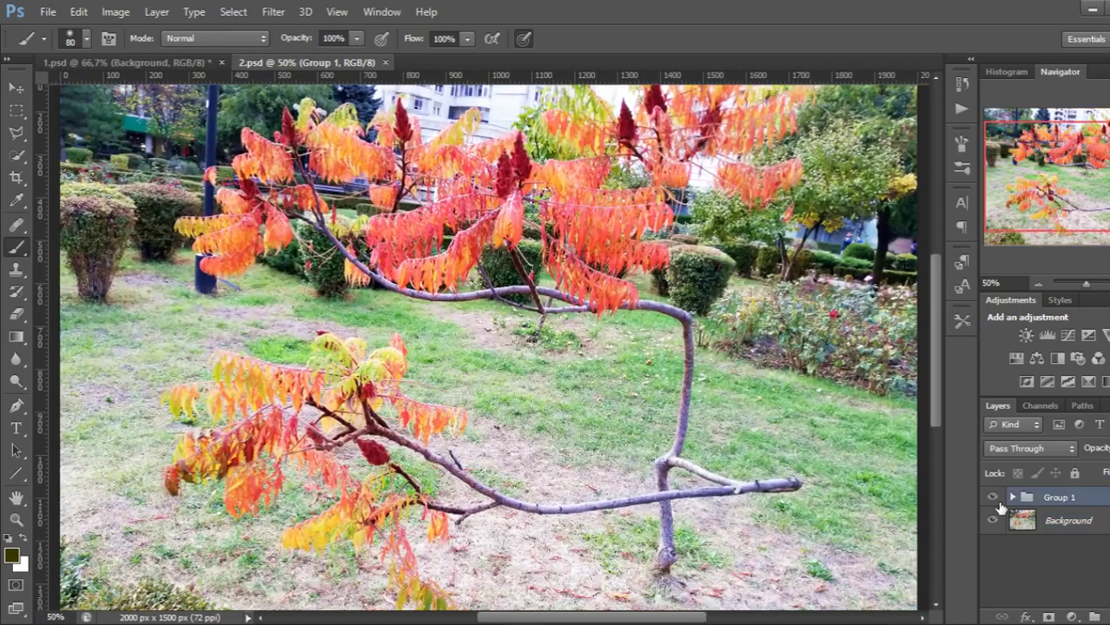
left_click(995, 500)
left_click(995, 500)
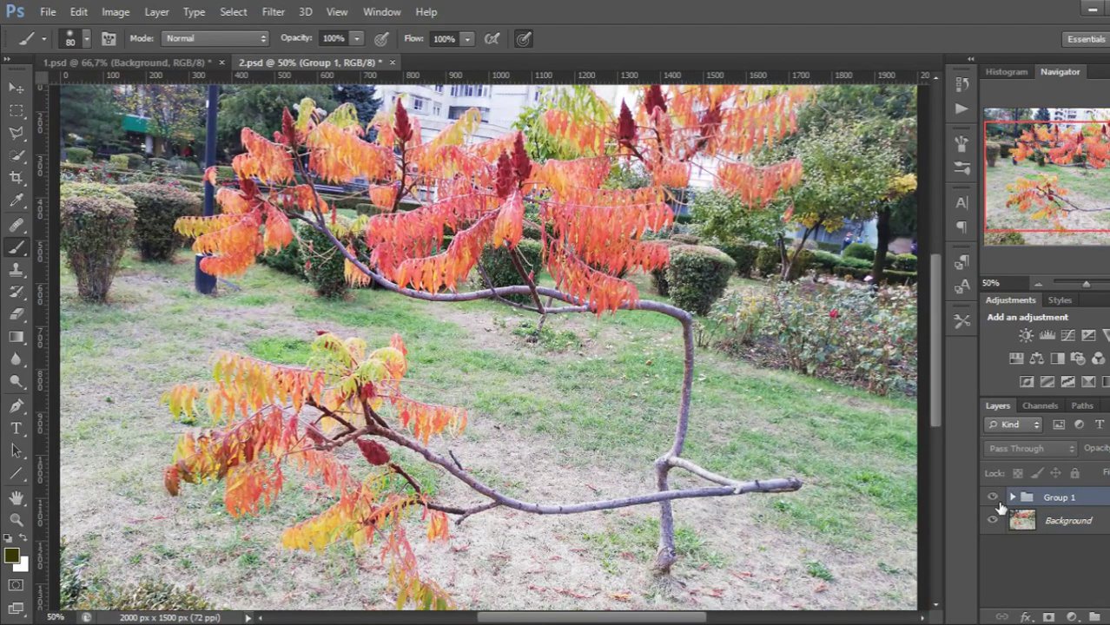
left_click(992, 497)
left_click(993, 497)
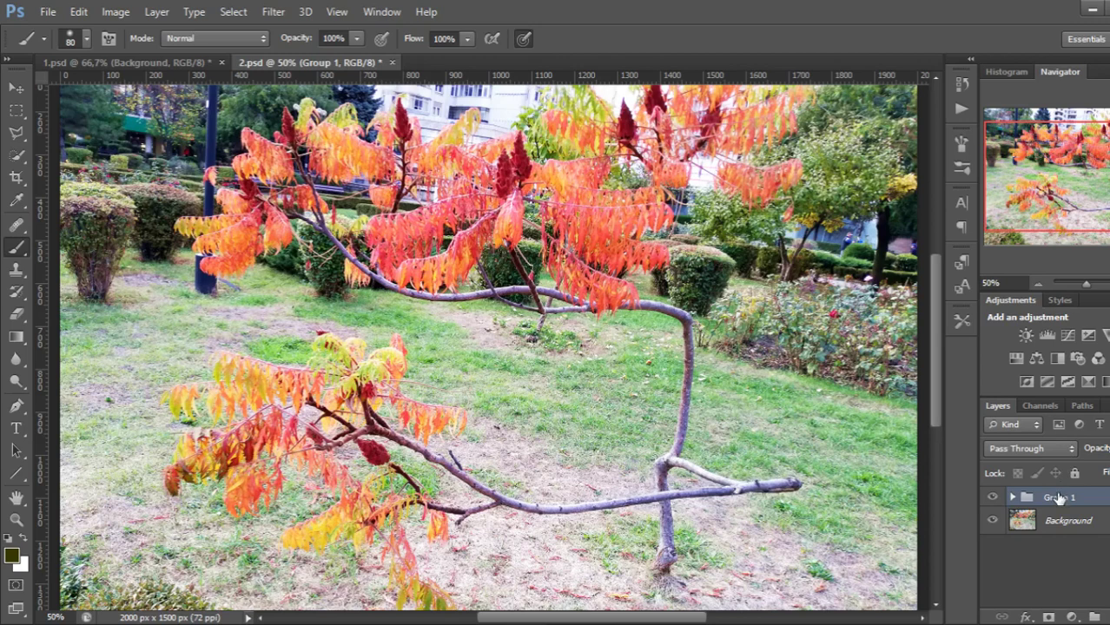
key("Delete")
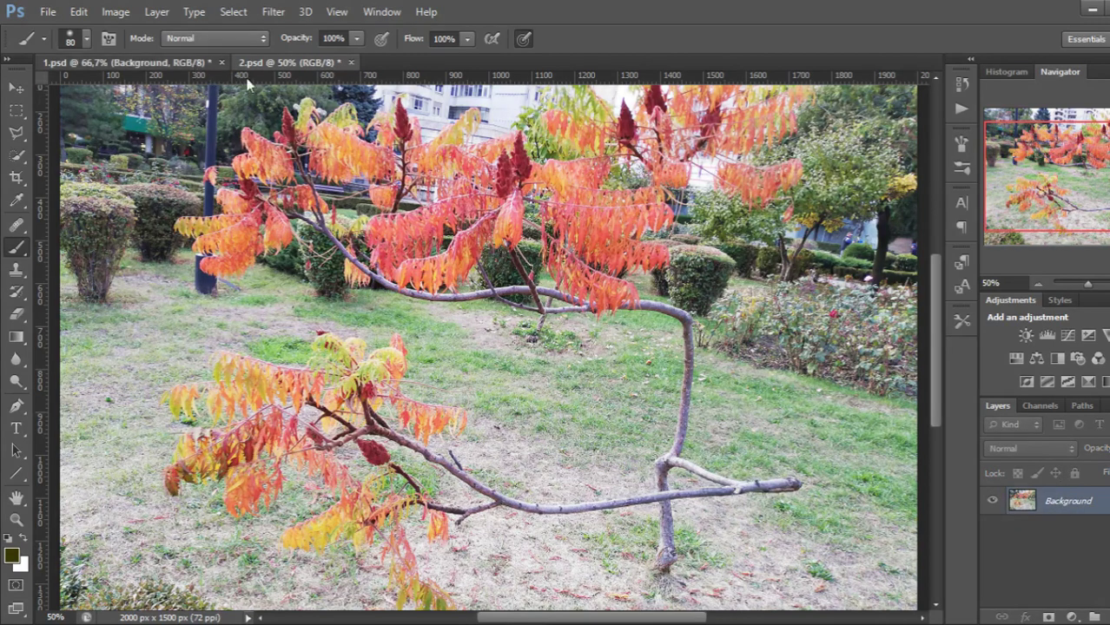
Delete Group 1 from the 1.psd portrait as well and zoom out.
left_click(126, 63)
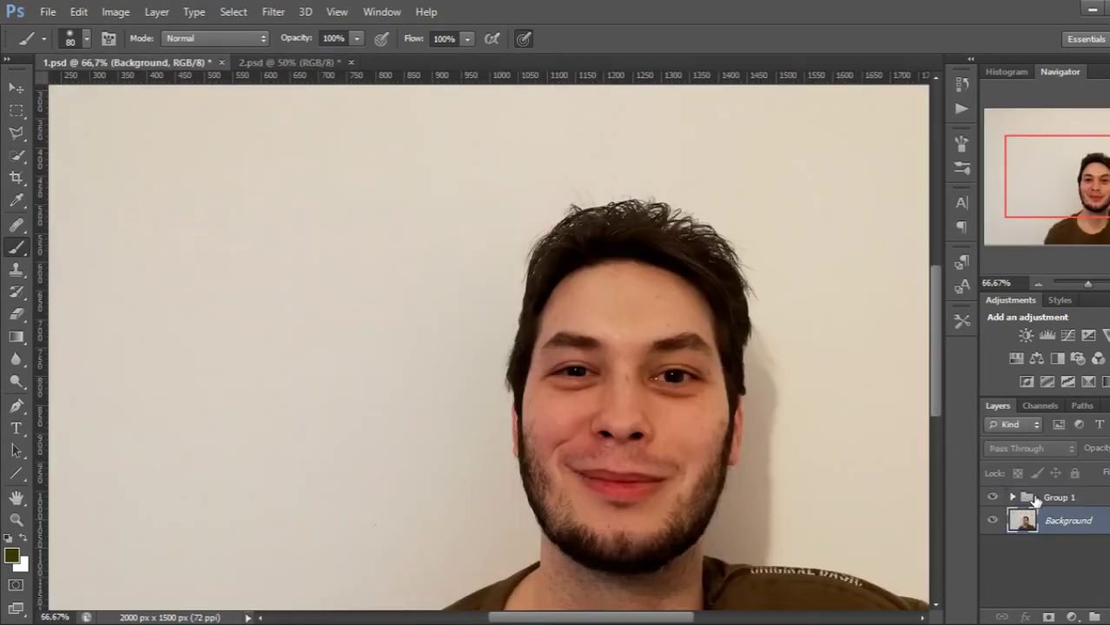
left_click(1036, 497)
key("Delete")
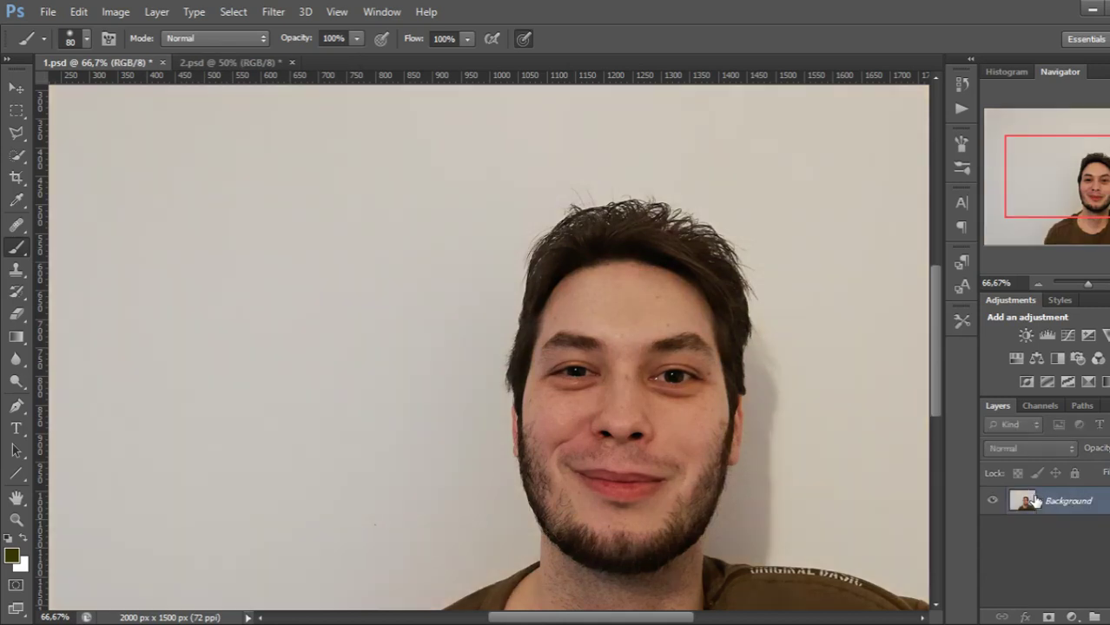
key("ctrl+minus")
key("ctrl+minus")
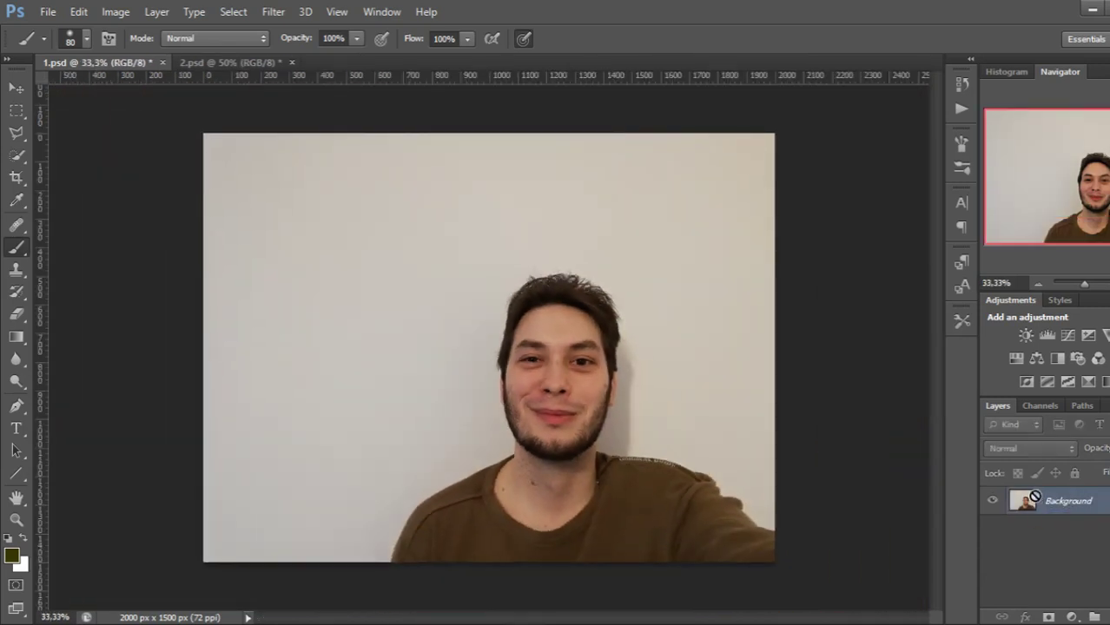
Add a default Hue/Saturation adjustment layer above the portrait's Background and target the adjustment.
key("ctrl+0")
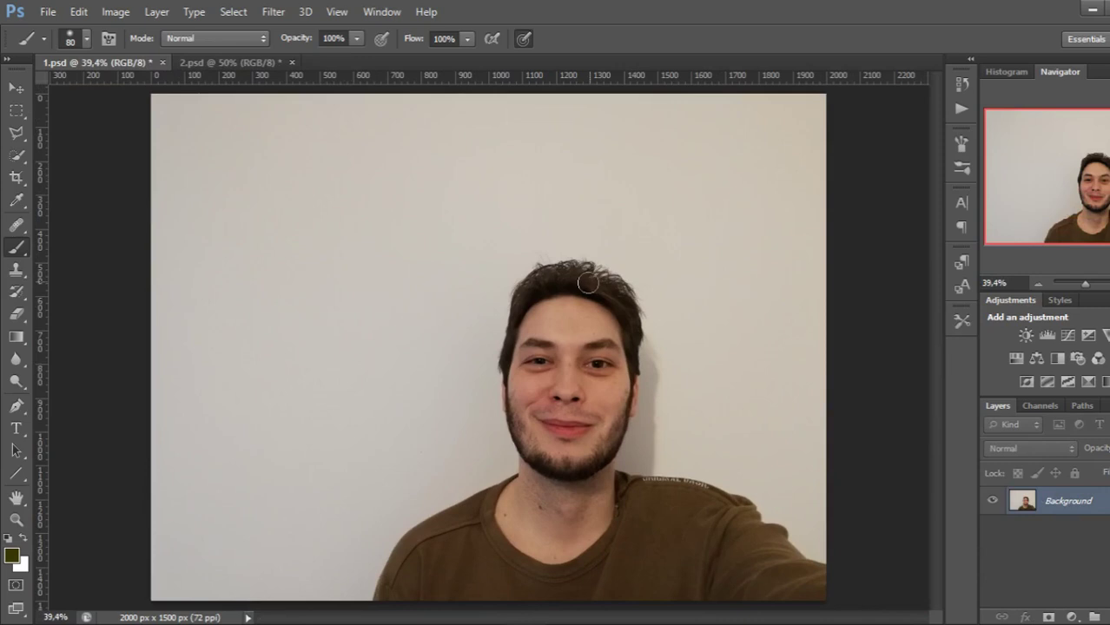
left_click(1073, 617)
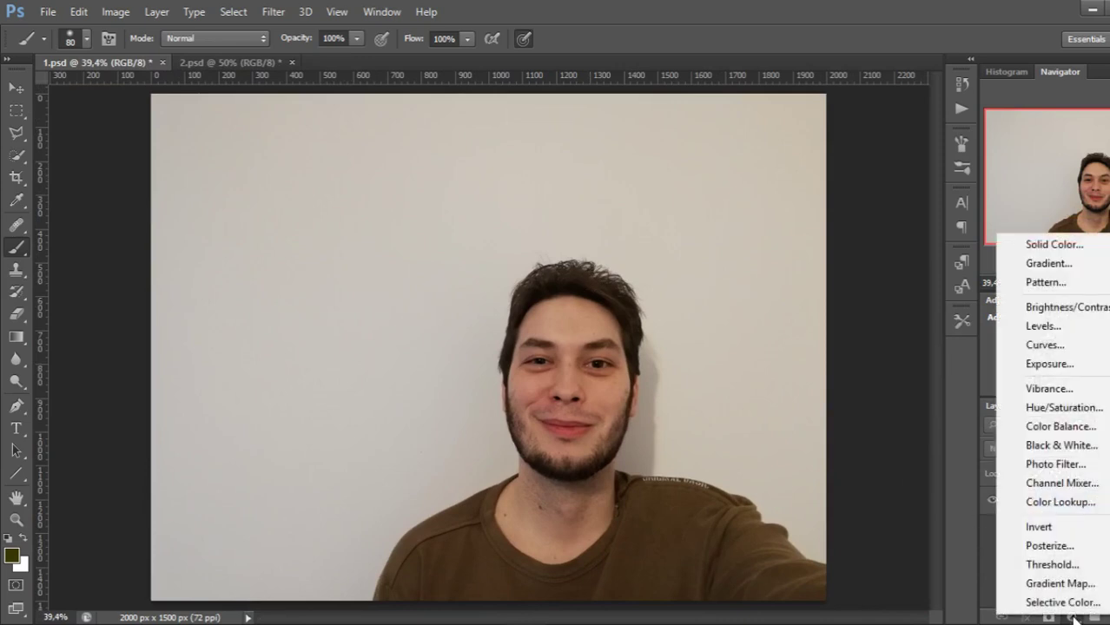
left_click(1061, 409)
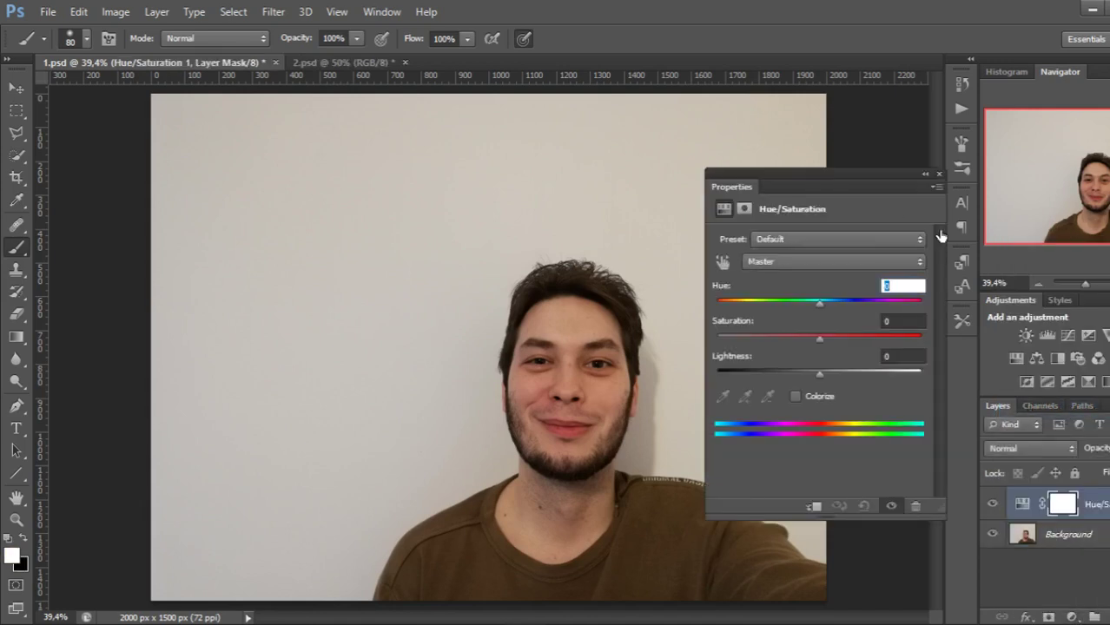
left_click(942, 176)
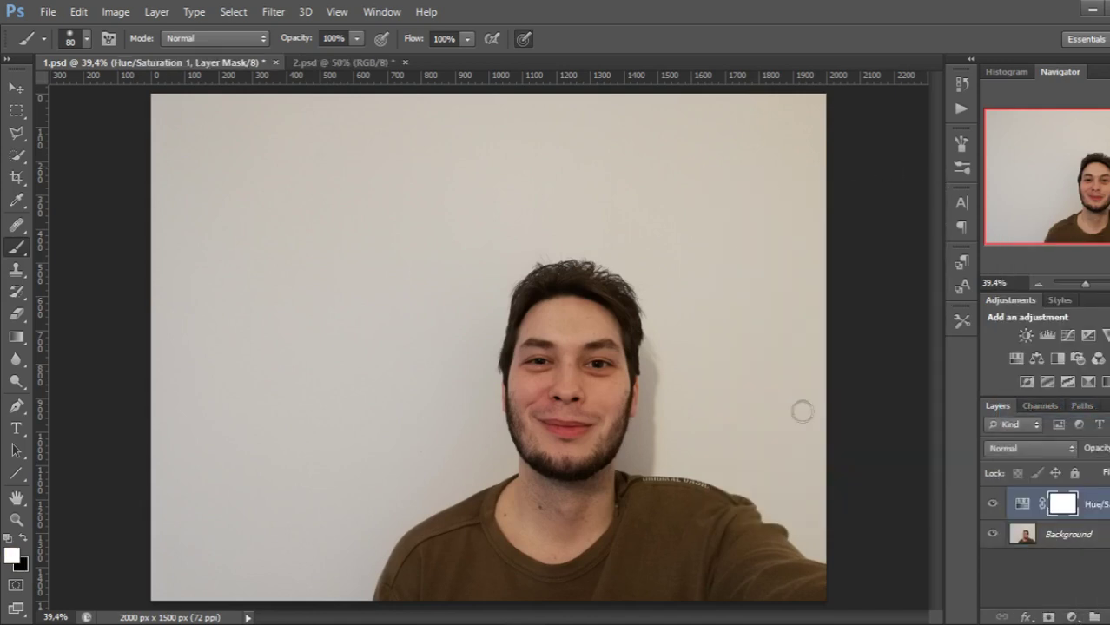
left_click(1023, 506)
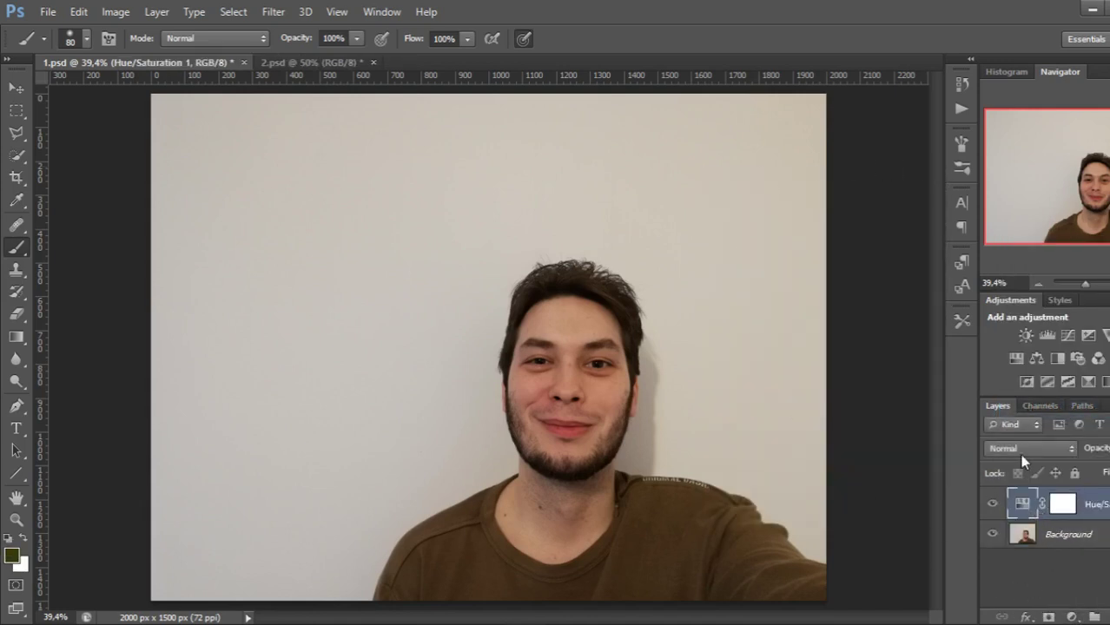
left_click(1021, 448)
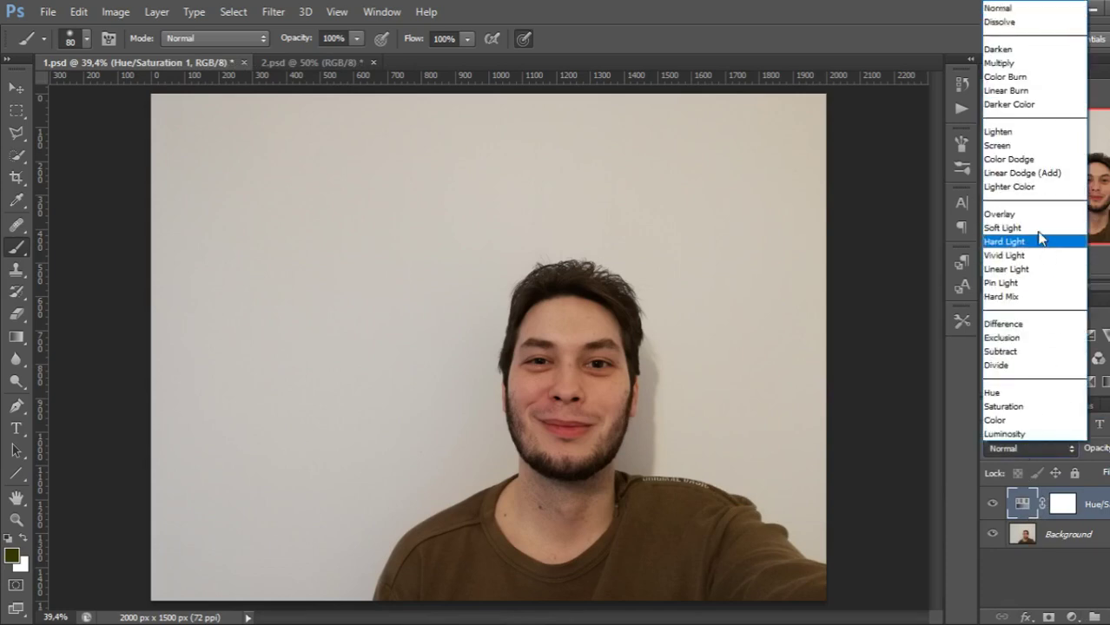
Set the Hue/Saturation layer to Color Burn, testing lower opacity before restoring it.
left_click(1022, 78)
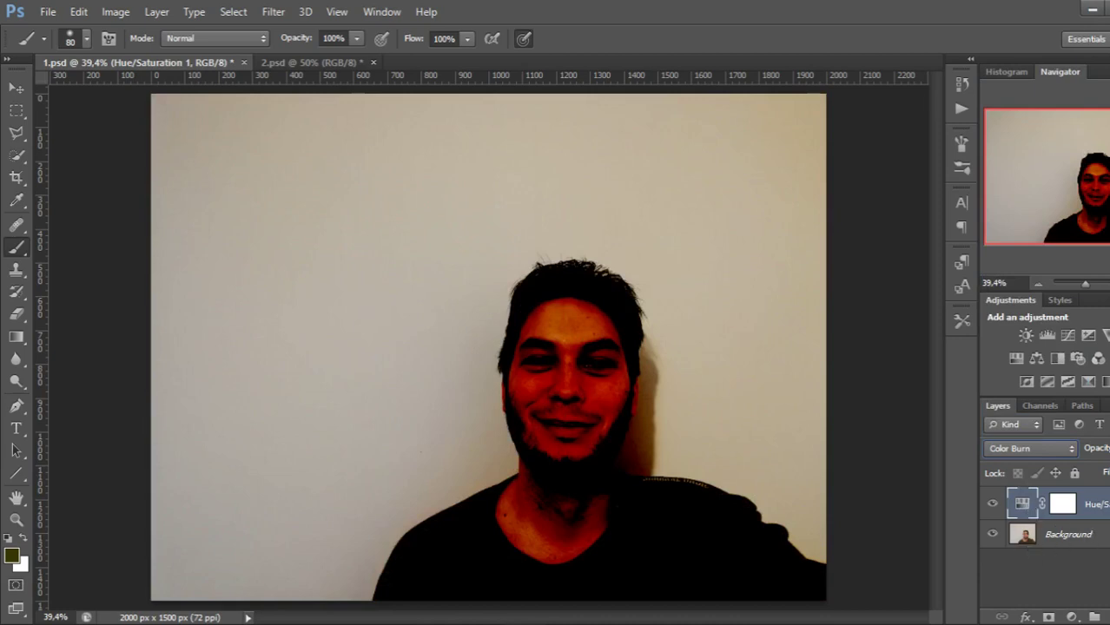
left_click(1109, 448)
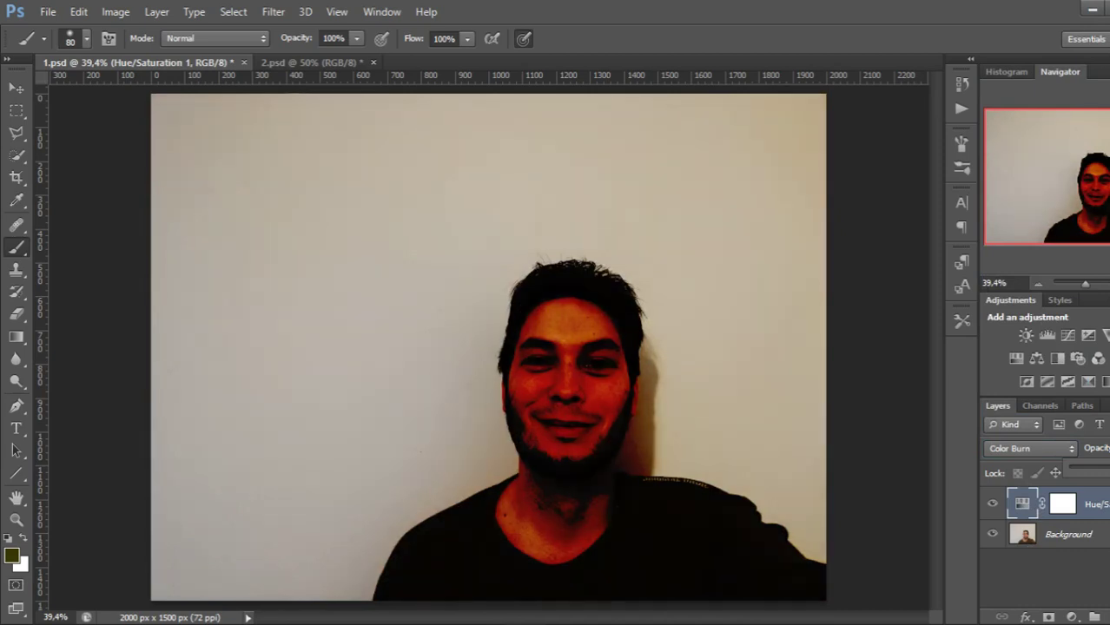
left_click_drag(1102, 469, 1086, 476)
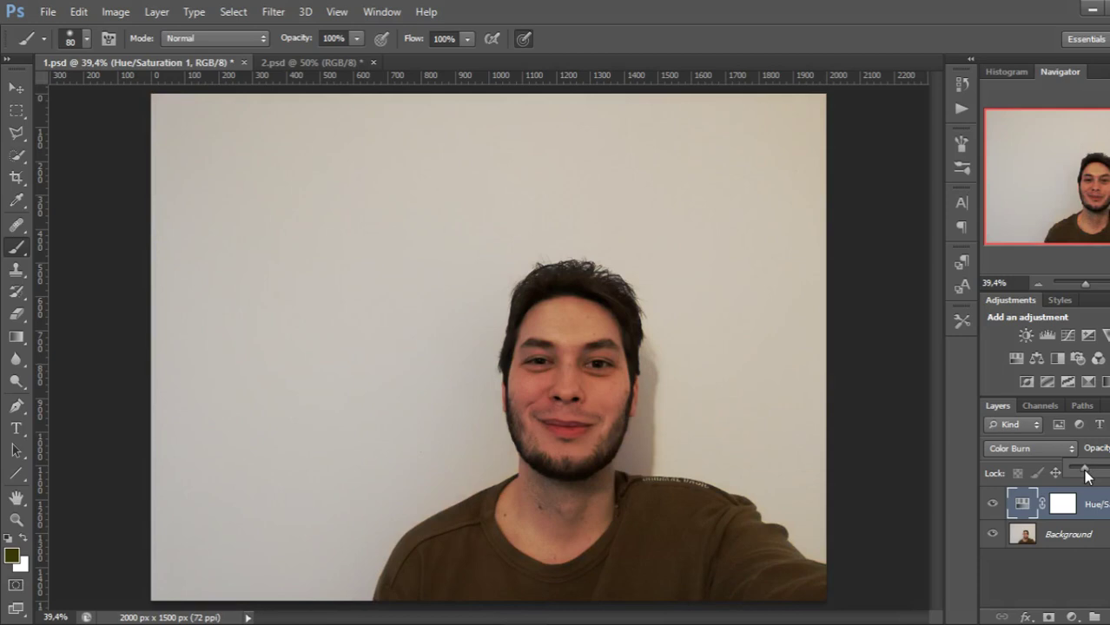
left_click_drag(1085, 476, 1108, 470)
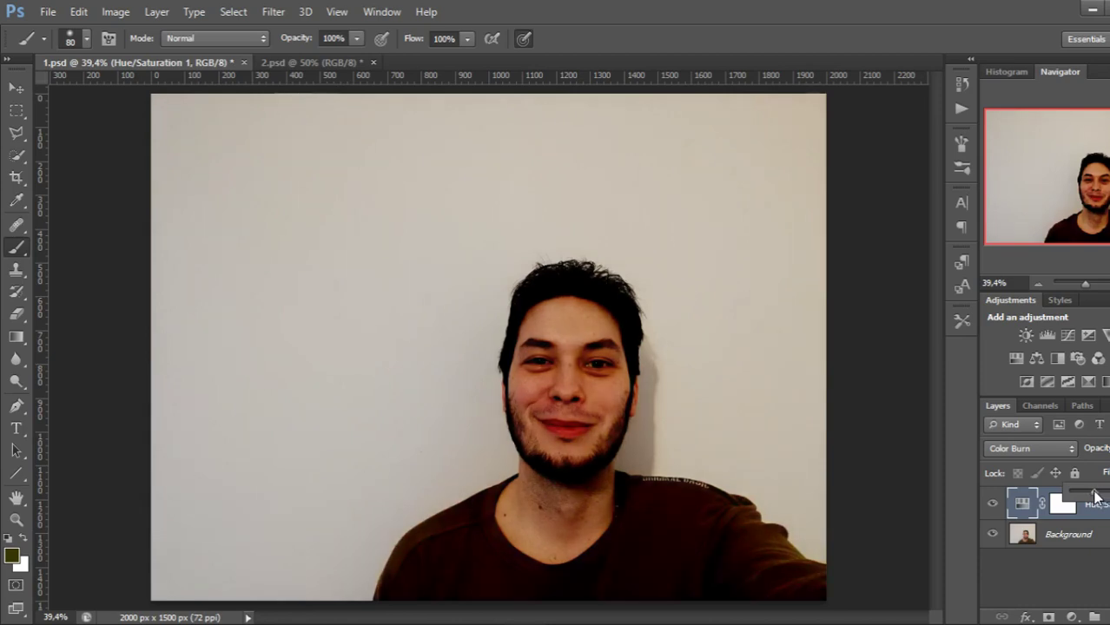
Lower the Color Burn layer's Fill so the portrait is only slightly darker and warmer.
left_click_drag(1094, 497, 1091, 494)
left_click_drag(1092, 497, 1088, 497)
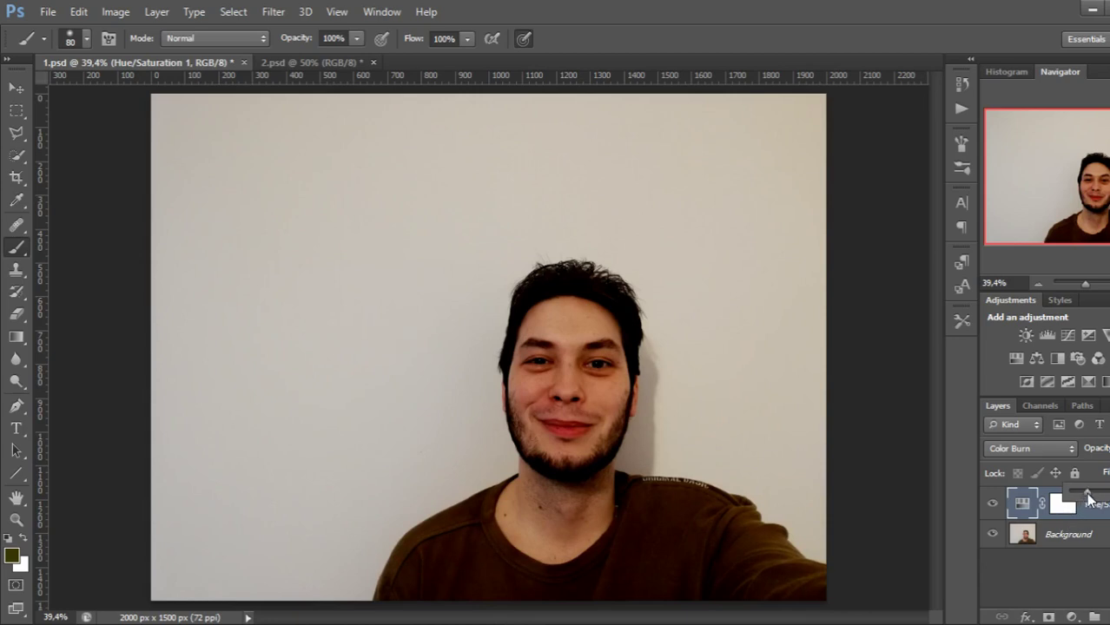
left_click_drag(1091, 497, 1086, 496)
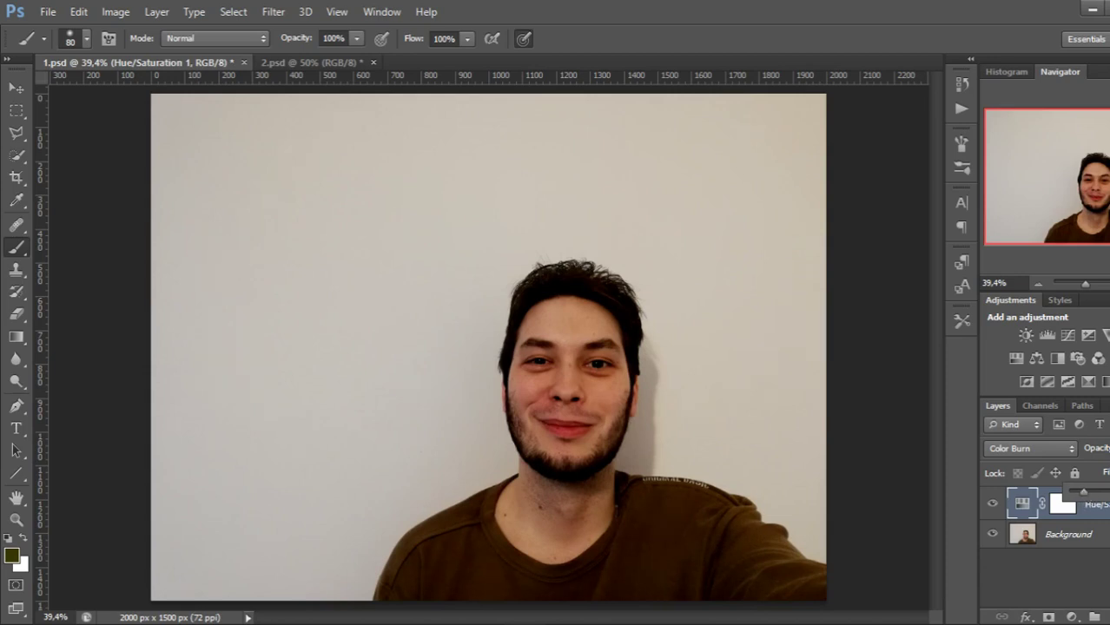
left_click_drag(1084, 495, 1087, 496)
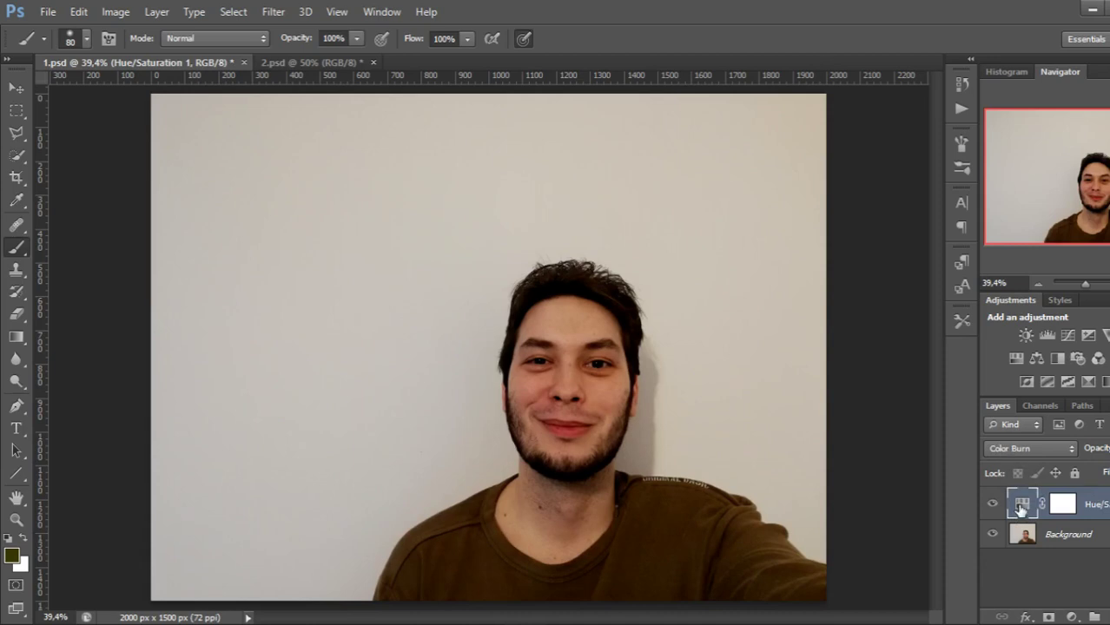
Raise the Color Burn layer's saturation to +100 and toggle it to compare.
double_click(1021, 509)
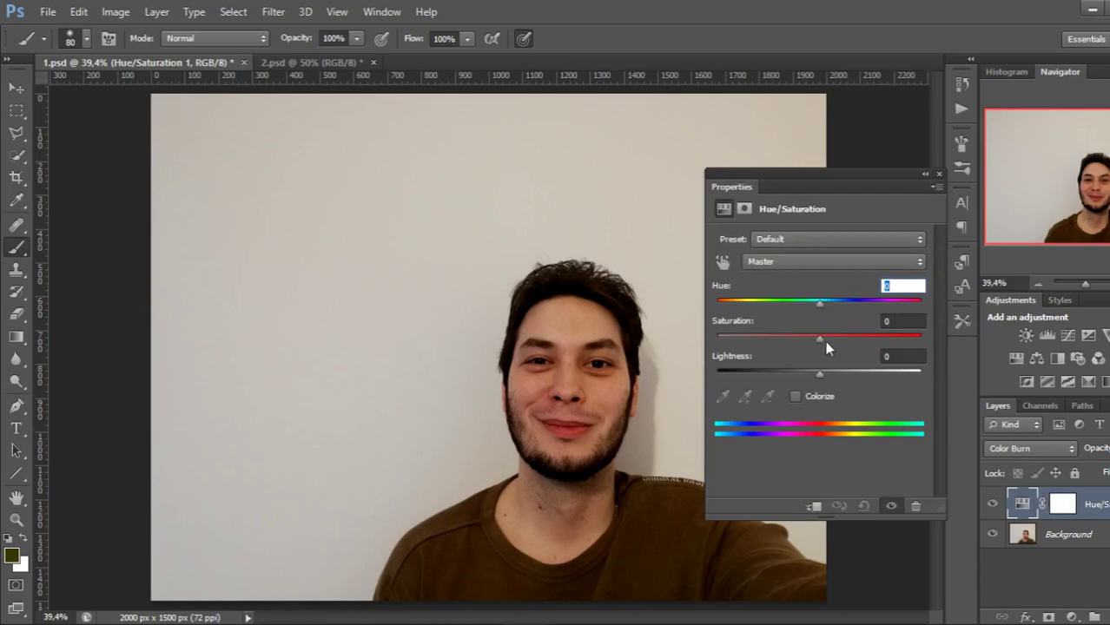
left_click_drag(817, 339, 934, 338)
left_click(936, 173)
left_click(993, 505)
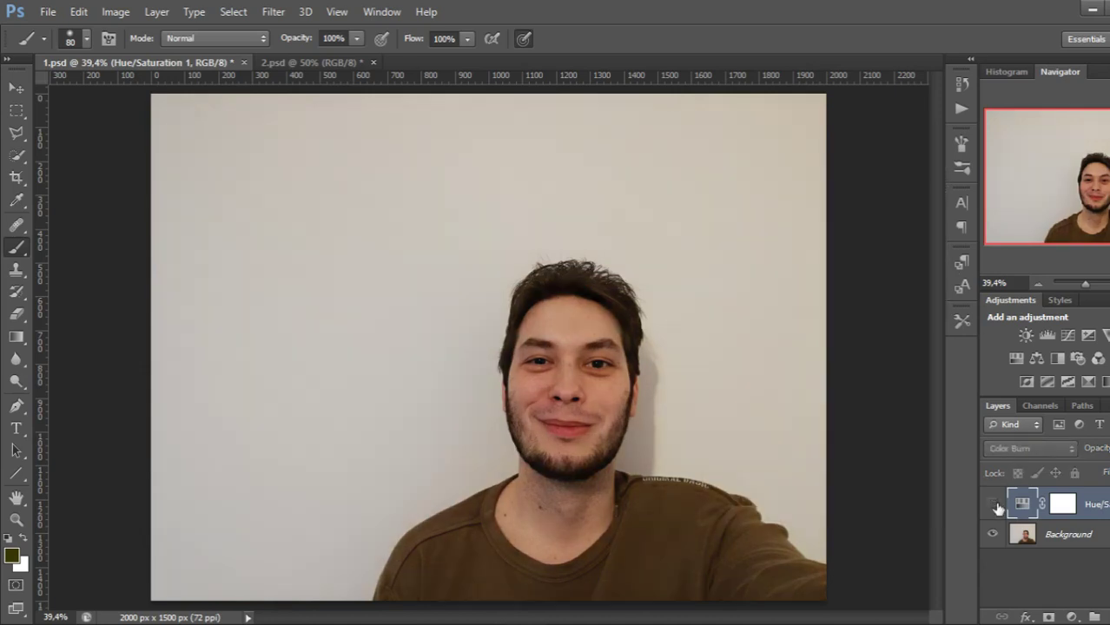
left_click(994, 506)
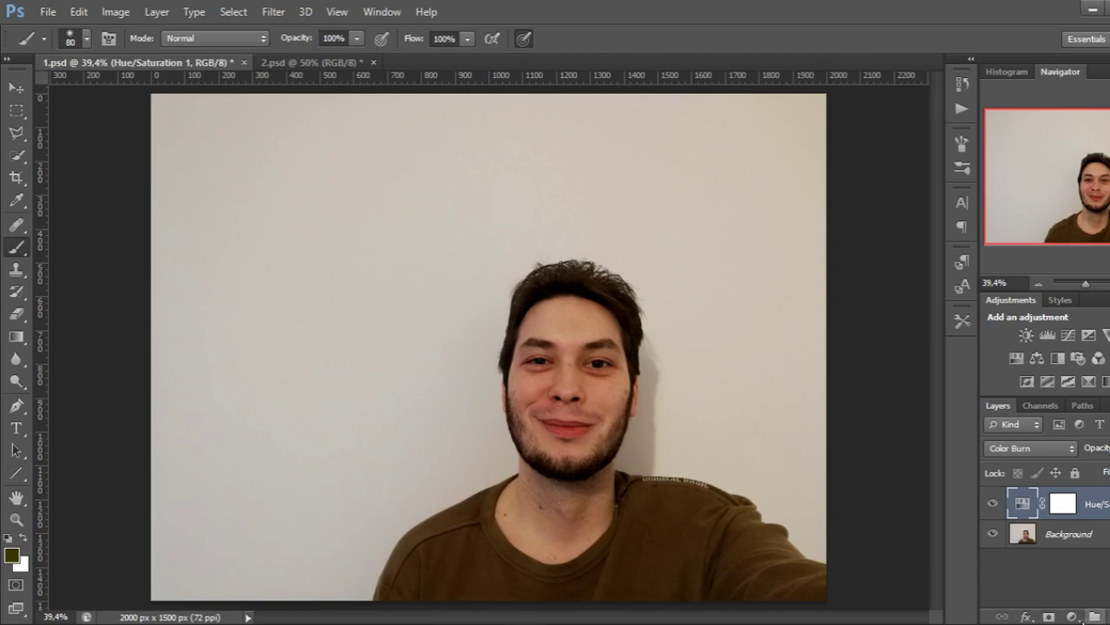
Add a second Hue/Saturation layer in Color Dodge mode and lower its Fill.
left_click(1070, 617)
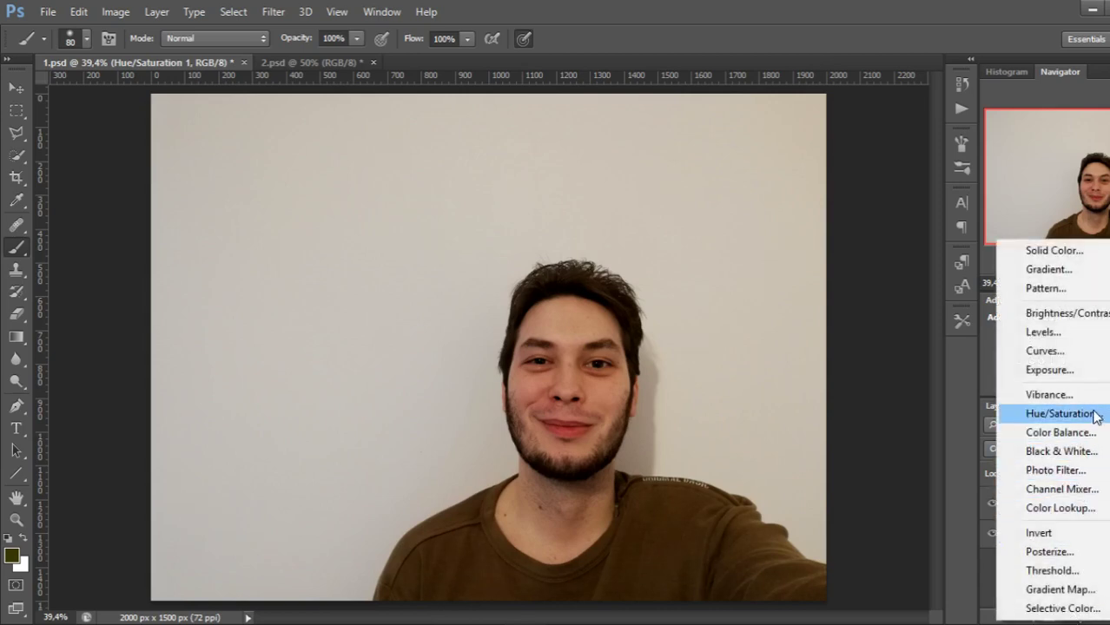
left_click(1058, 414)
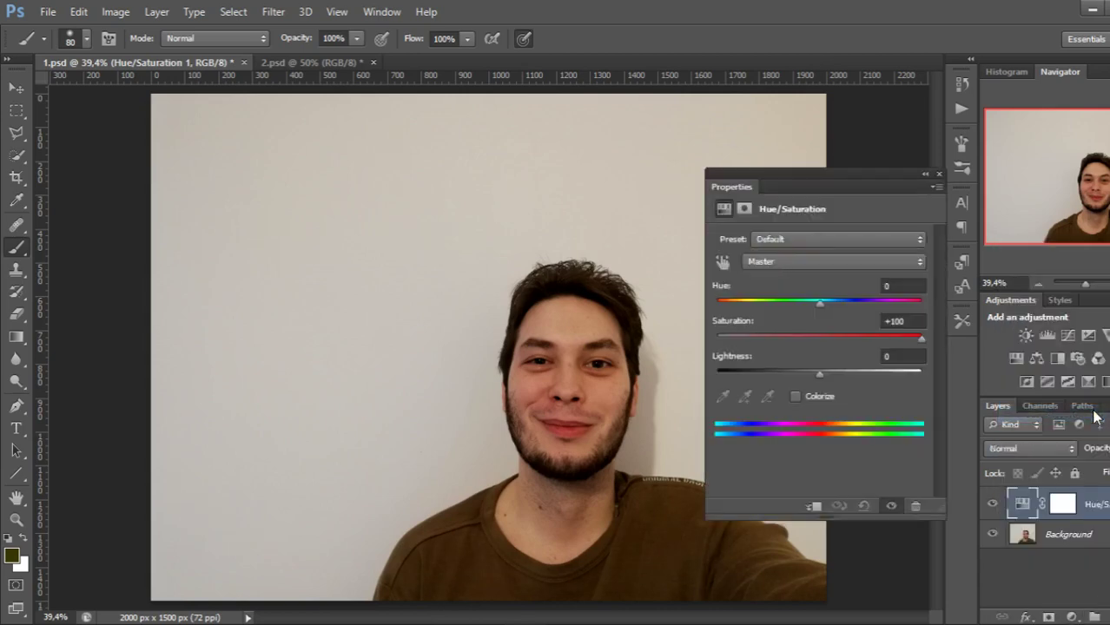
left_click(938, 174)
left_click(1018, 449)
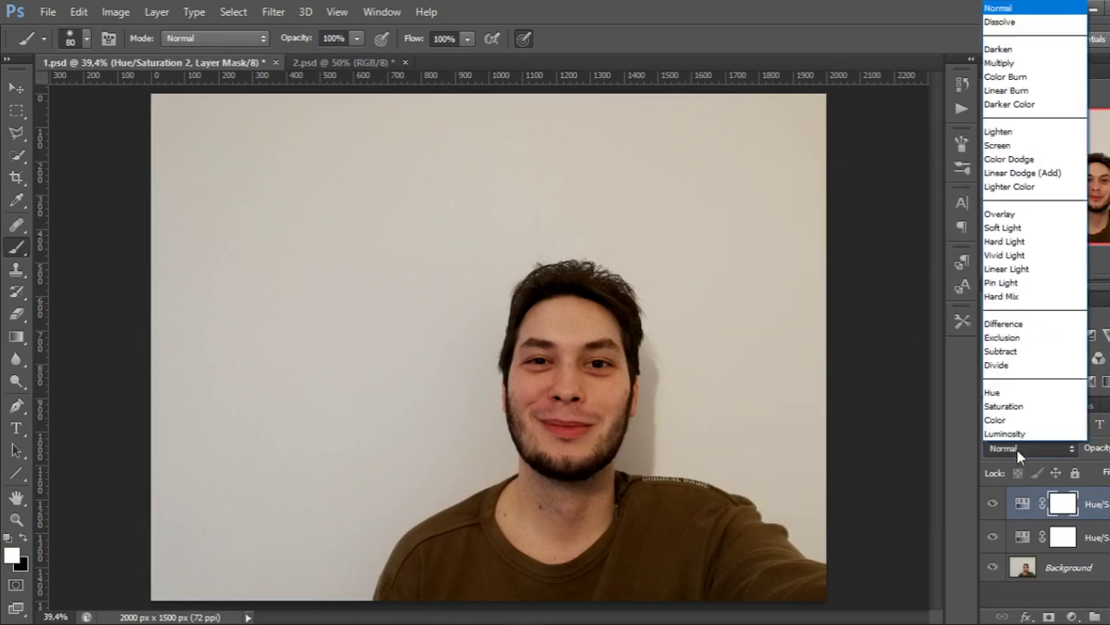
left_click(1040, 159)
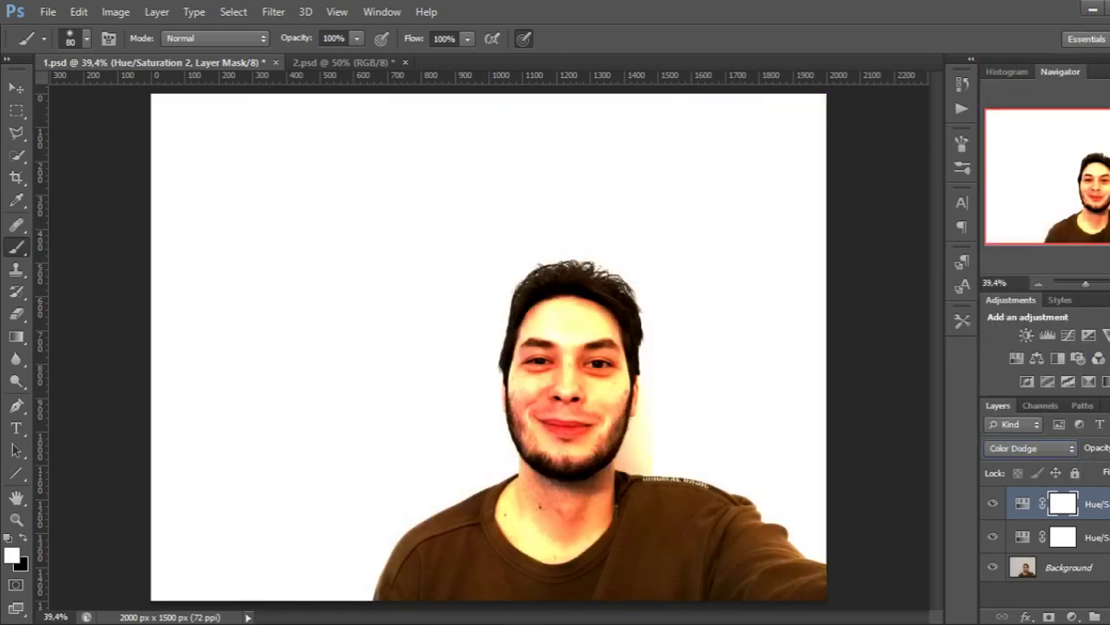
left_click_drag(1063, 504, 1064, 494)
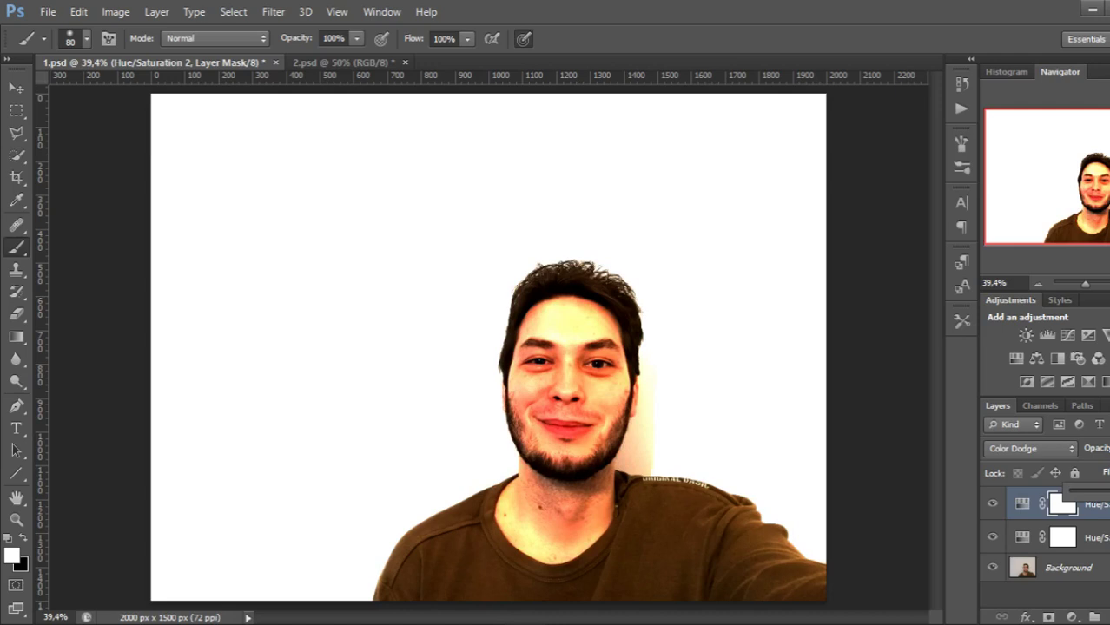
left_click_drag(1065, 494, 1105, 497)
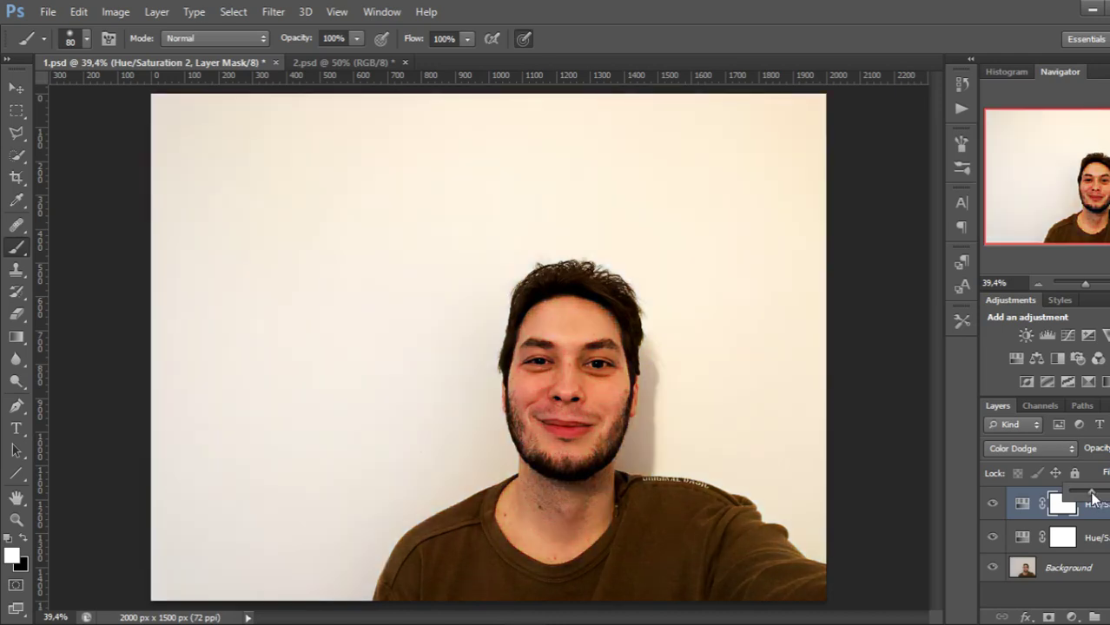
left_click_drag(1105, 496, 1033, 539)
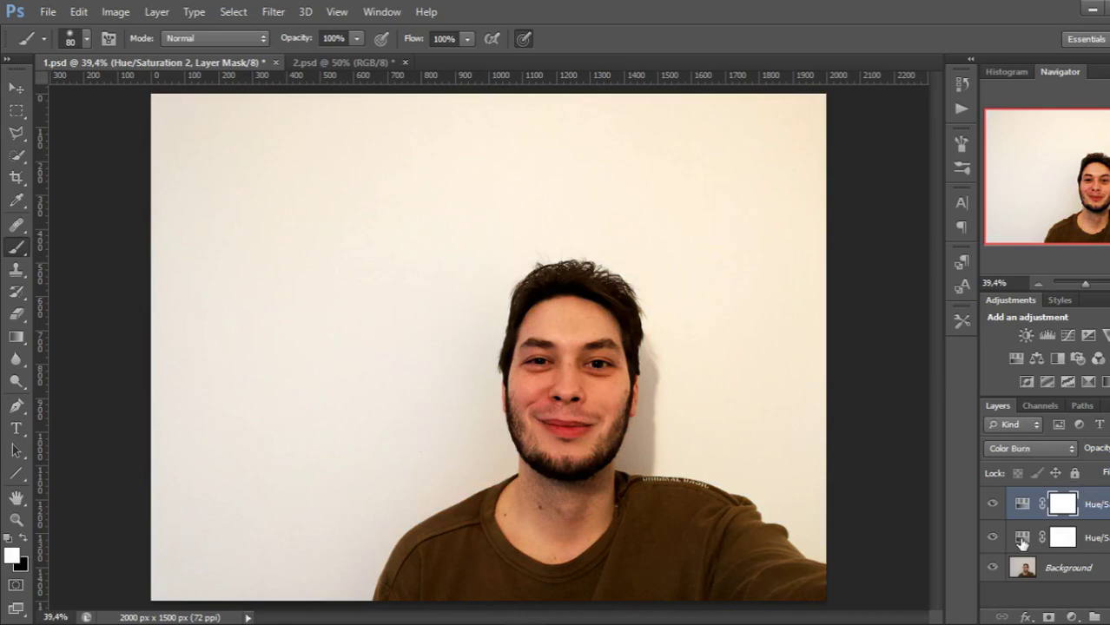
left_click(993, 569)
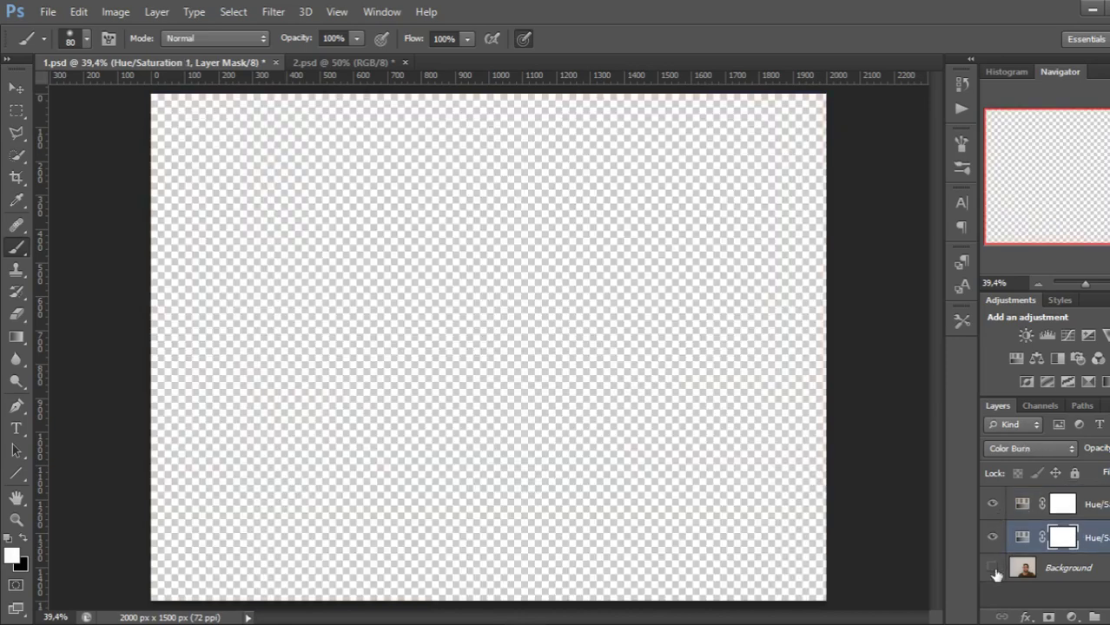
left_click(1022, 568)
left_click(993, 569)
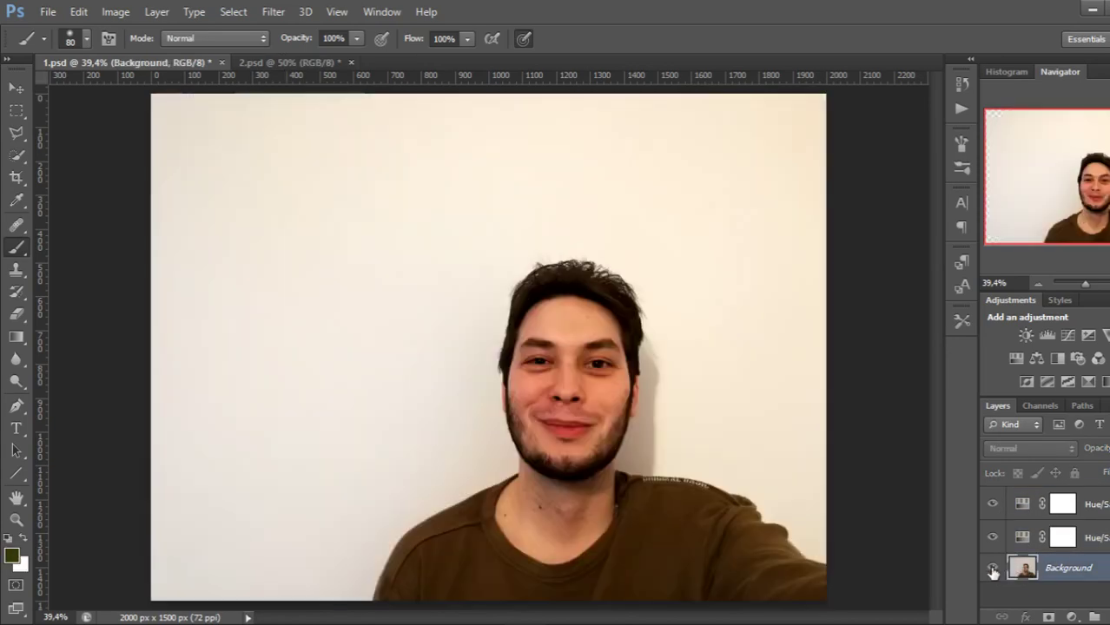
left_click(992, 569)
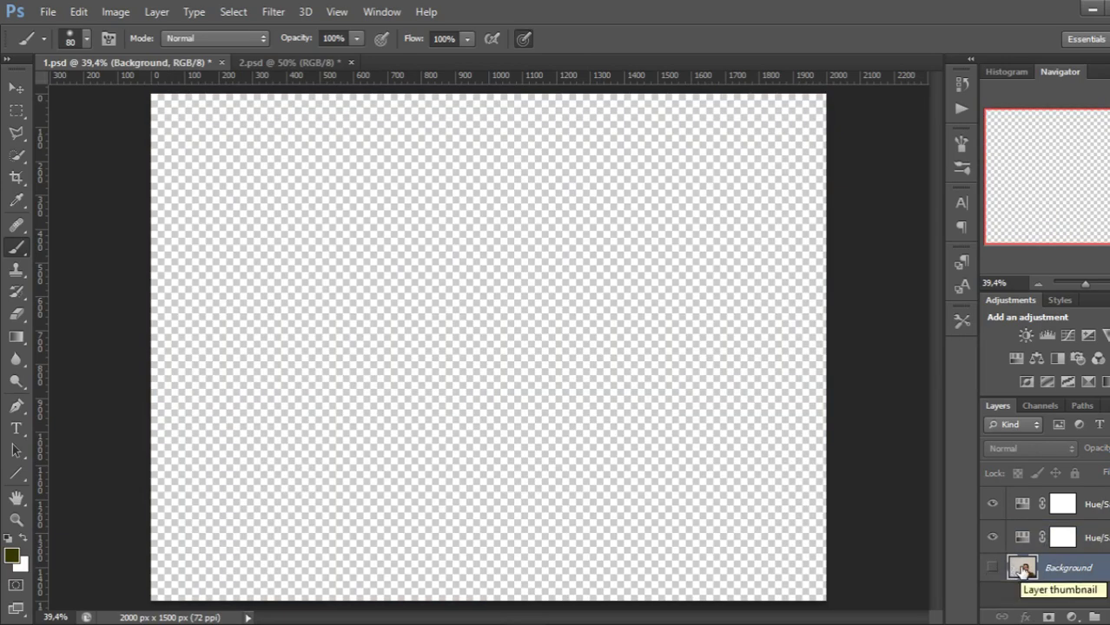
left_click(992, 569)
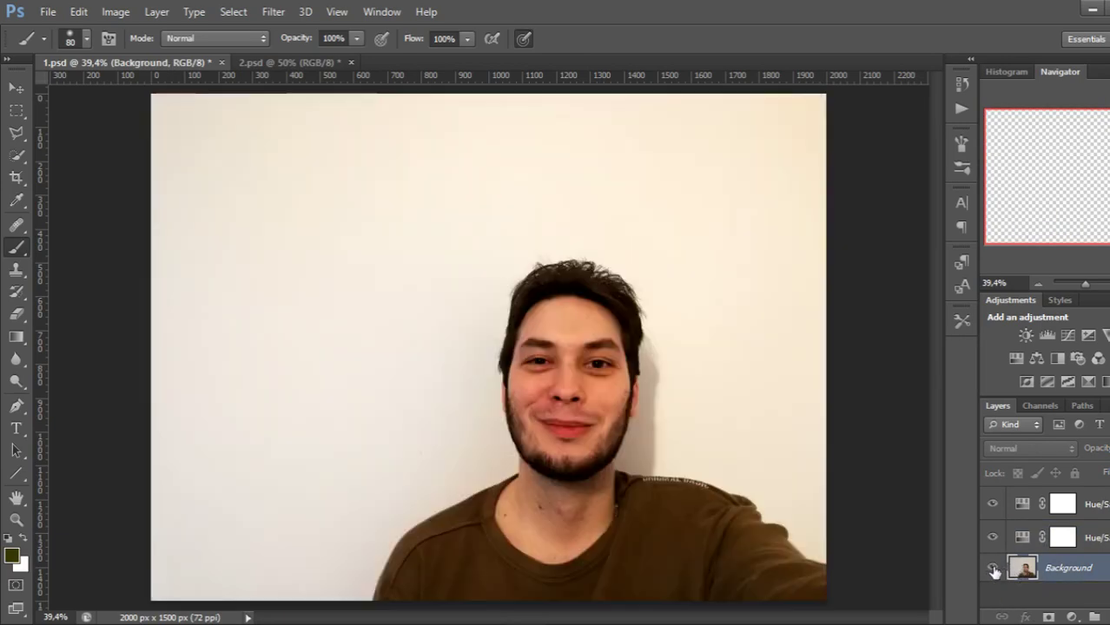
left_click(993, 569, "alt")
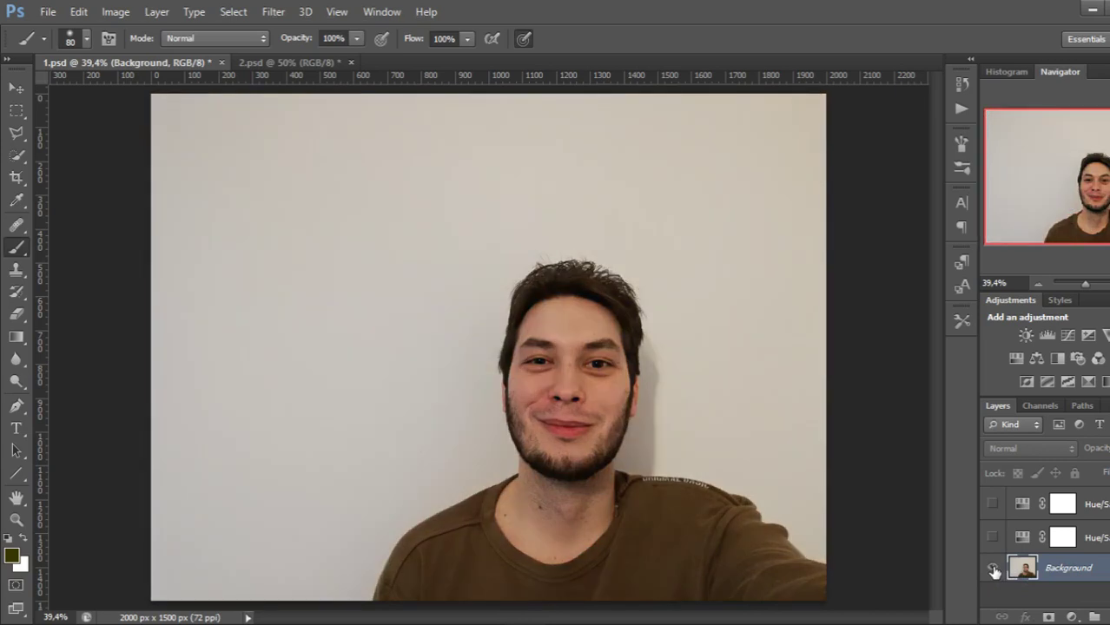
left_click(993, 504)
left_click(992, 504)
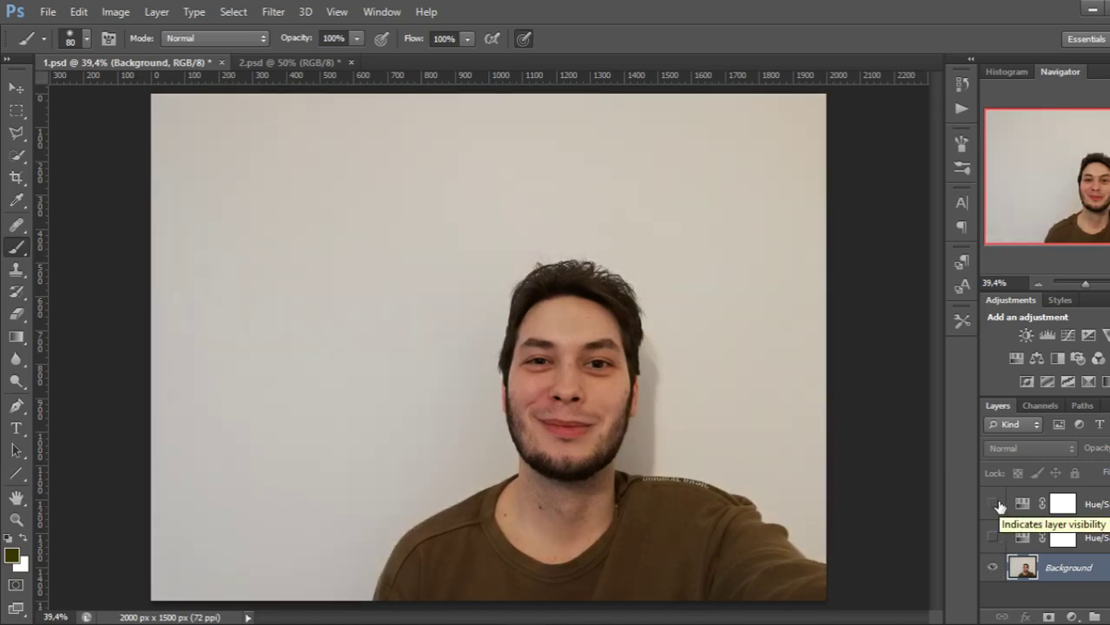
left_click(993, 504)
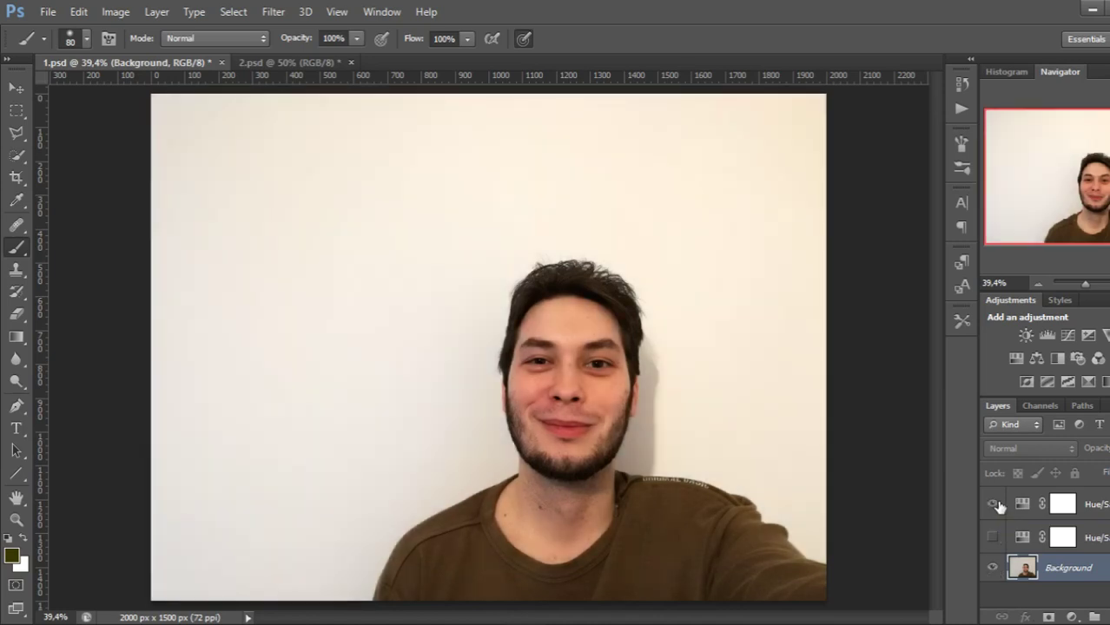
left_click(993, 503)
left_click(992, 504)
left_click(992, 537)
left_click(1062, 504)
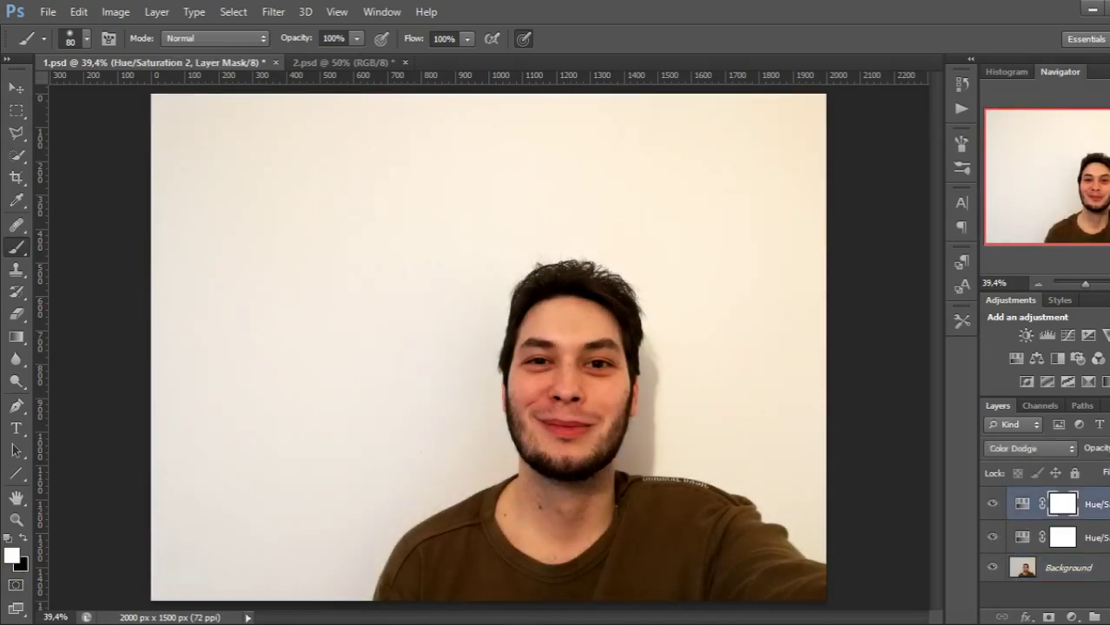
Lower the top Color Dodge layer's Fill further, switching between both Hue/Saturation layers to check.
left_click_drag(1063, 504, 1092, 500)
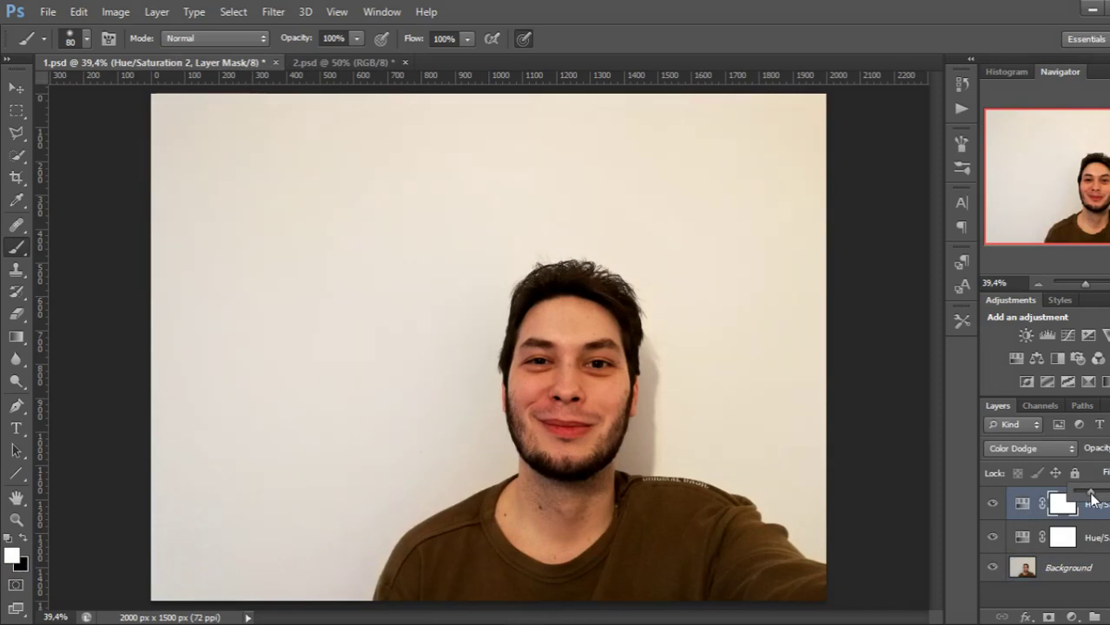
left_click_drag(1092, 500, 1086, 512)
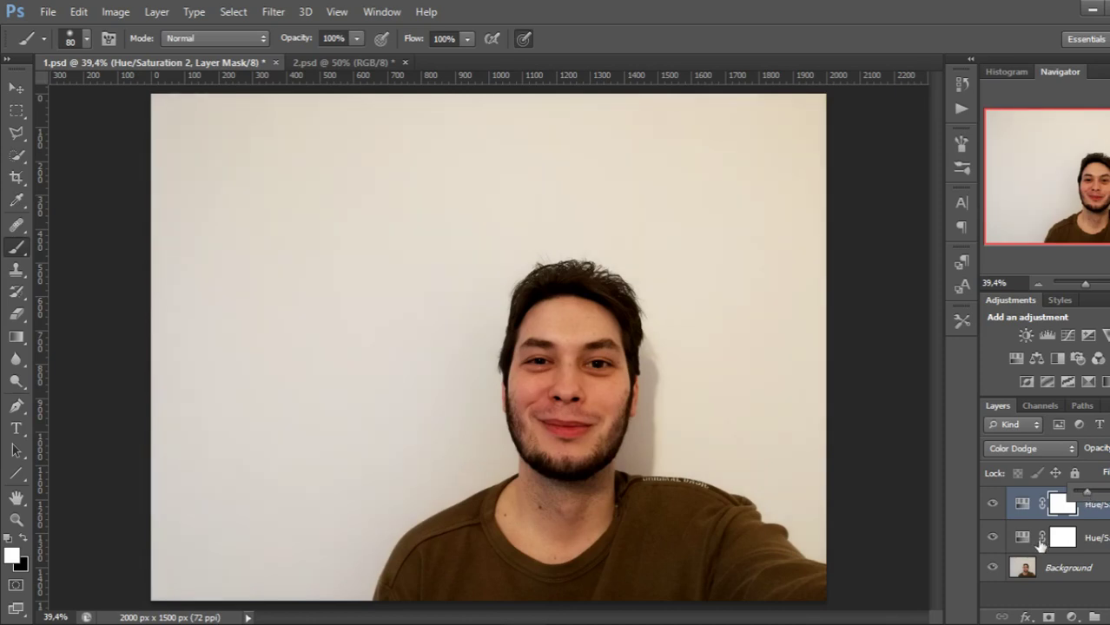
left_click(1023, 540)
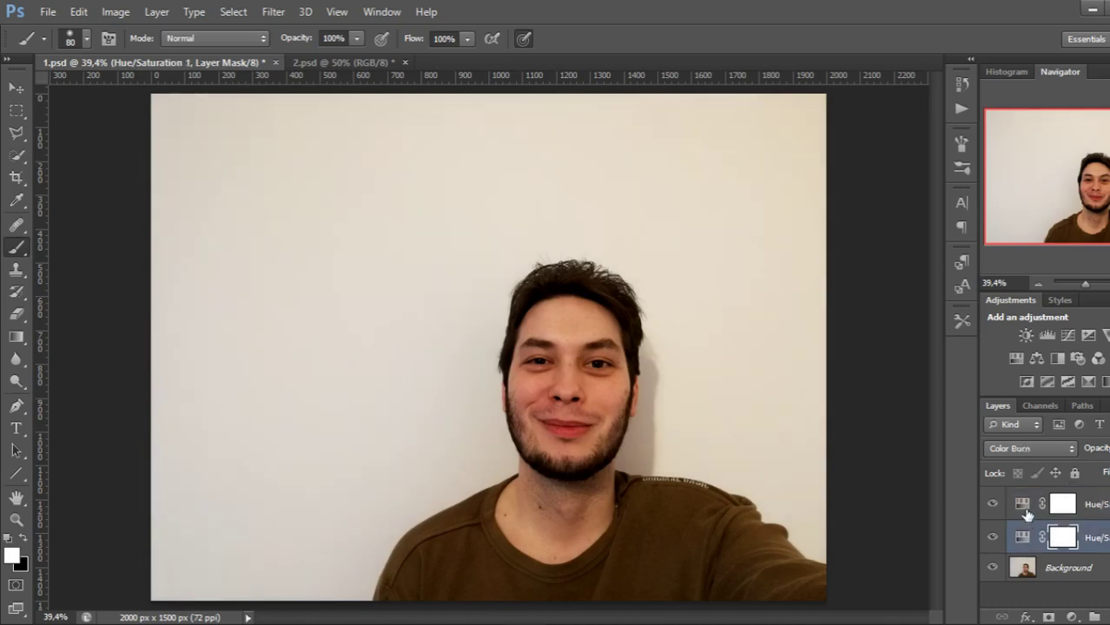
left_click(1025, 508)
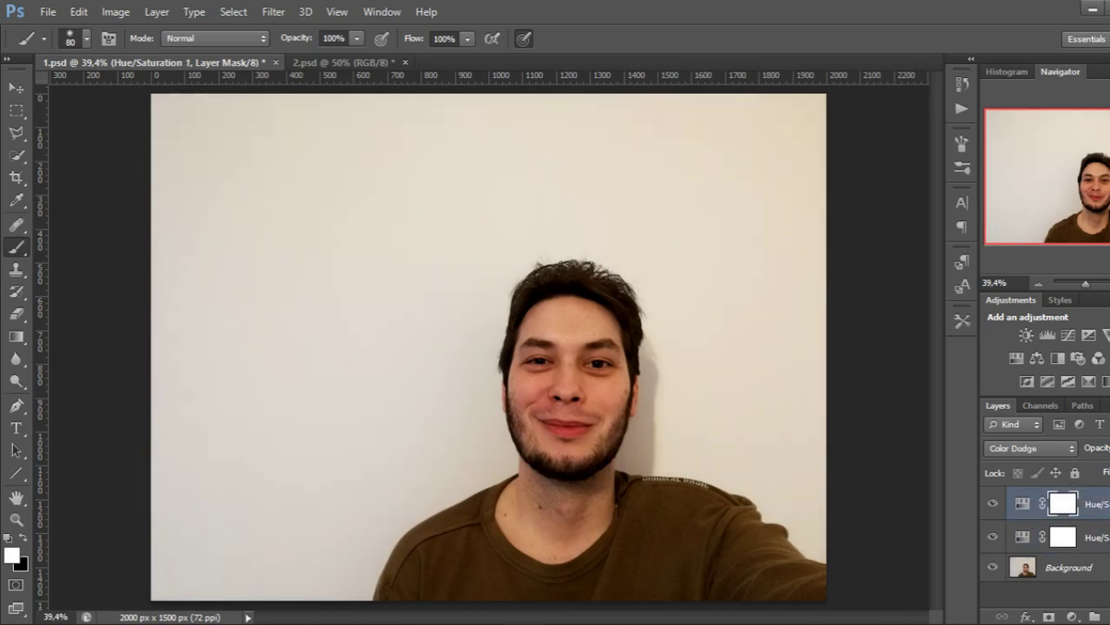
left_click_drag(1096, 505, 1088, 499)
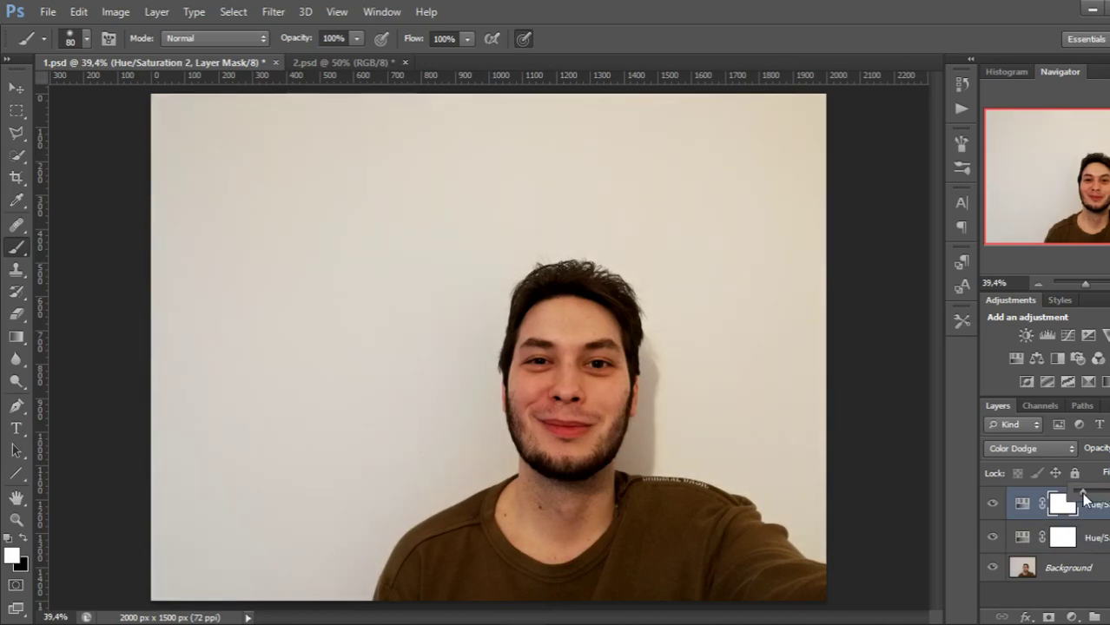
left_click_drag(1088, 497, 1031, 538)
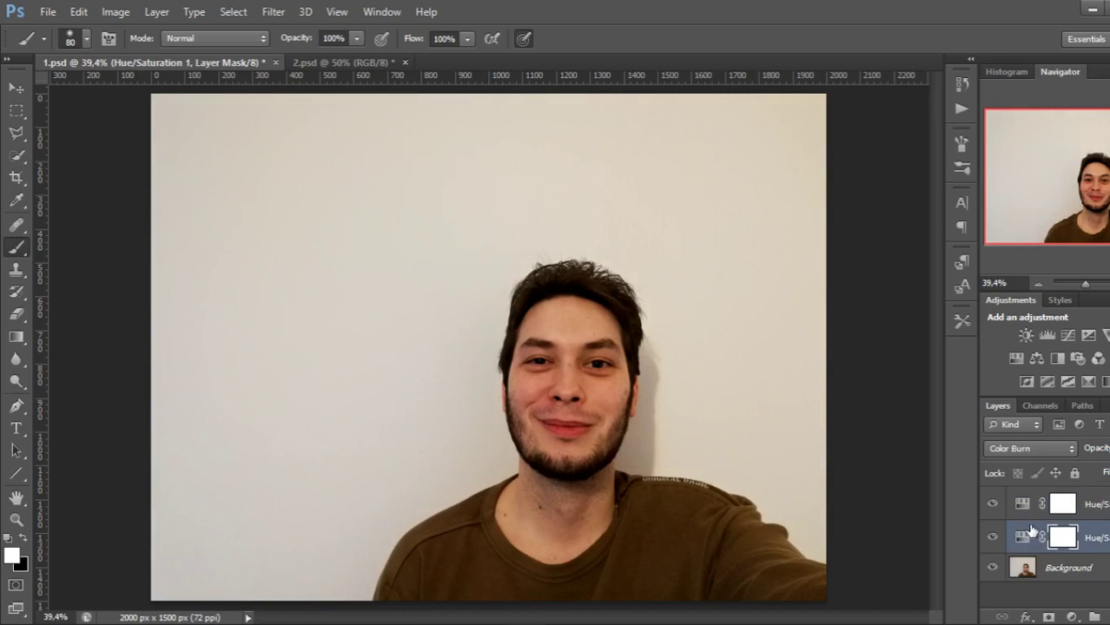
left_click(1026, 514)
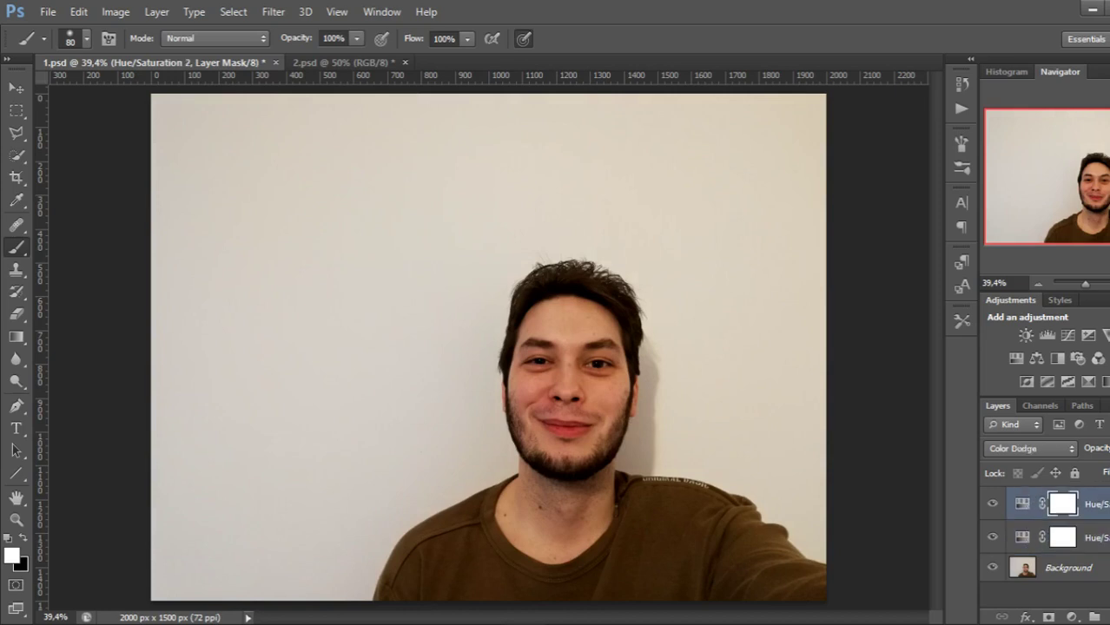
left_click_drag(1098, 506, 1090, 496)
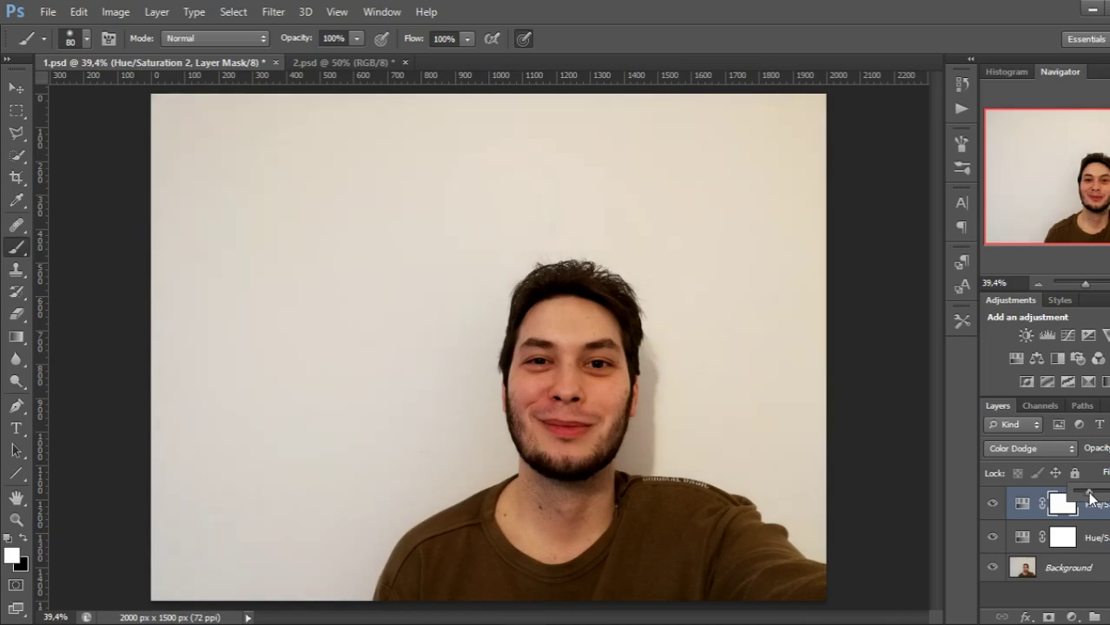
left_click_drag(1090, 497, 1028, 512)
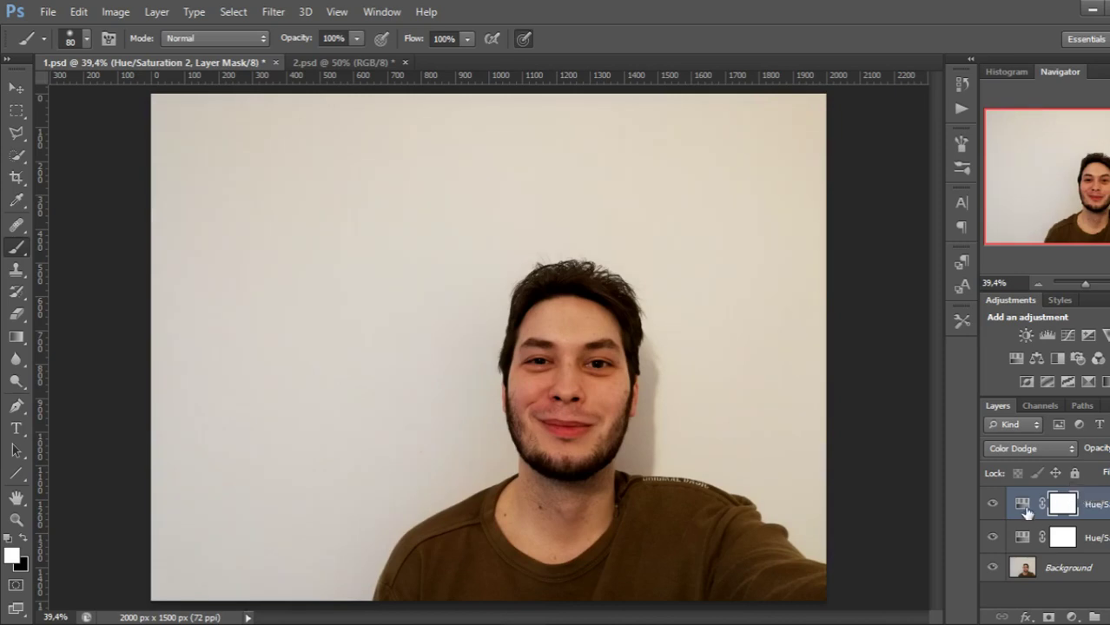
double_click(1026, 511)
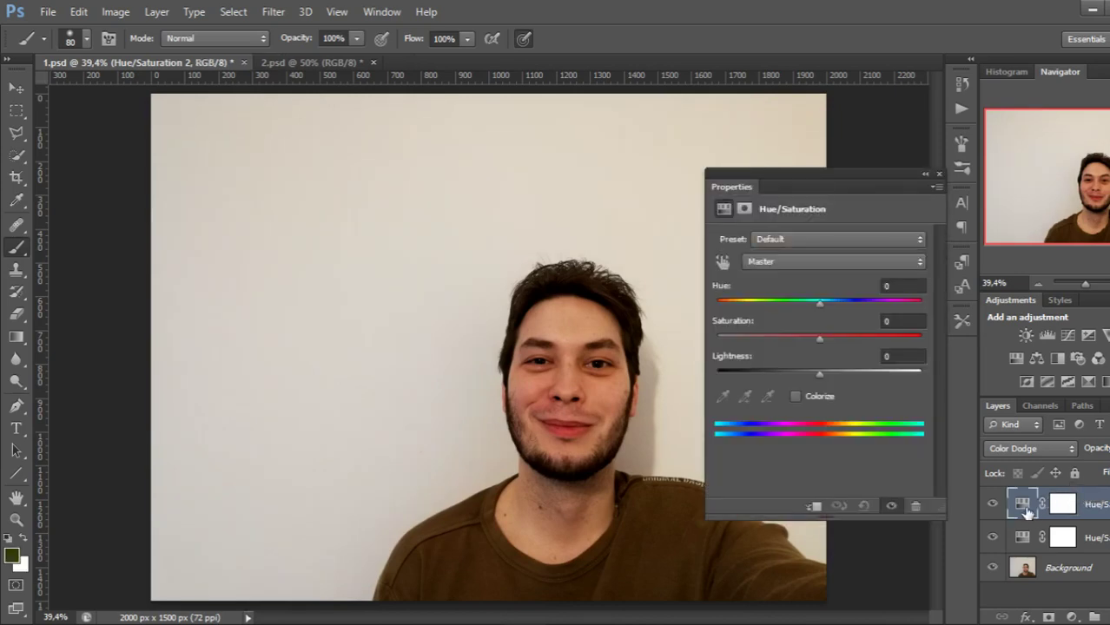
left_click(822, 336)
left_click_drag(823, 336, 955, 340)
left_click(938, 177)
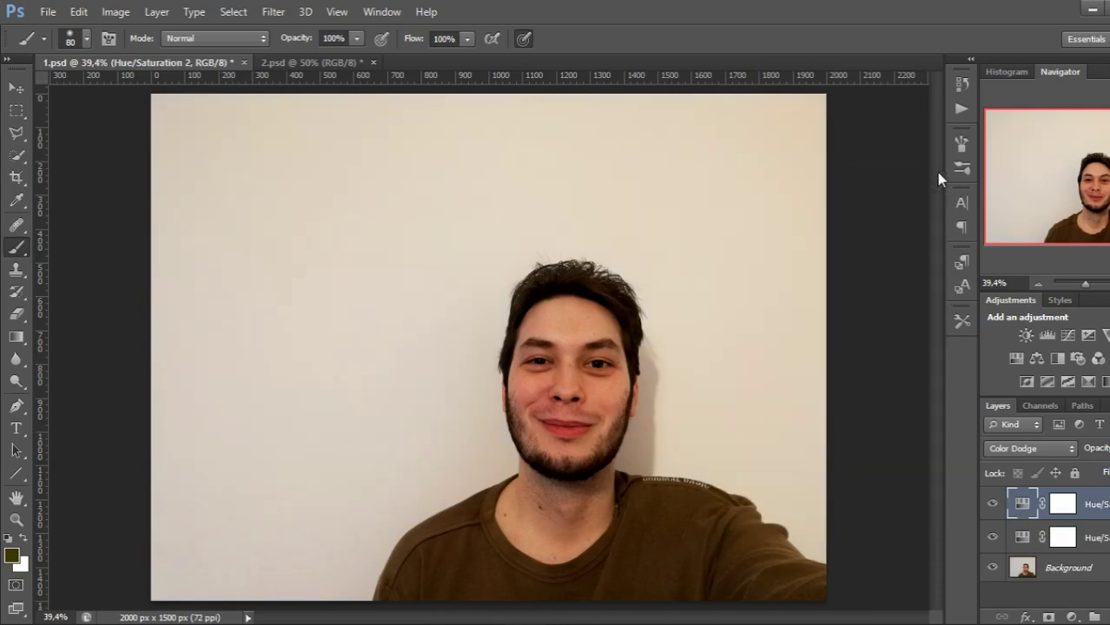
left_click(991, 503)
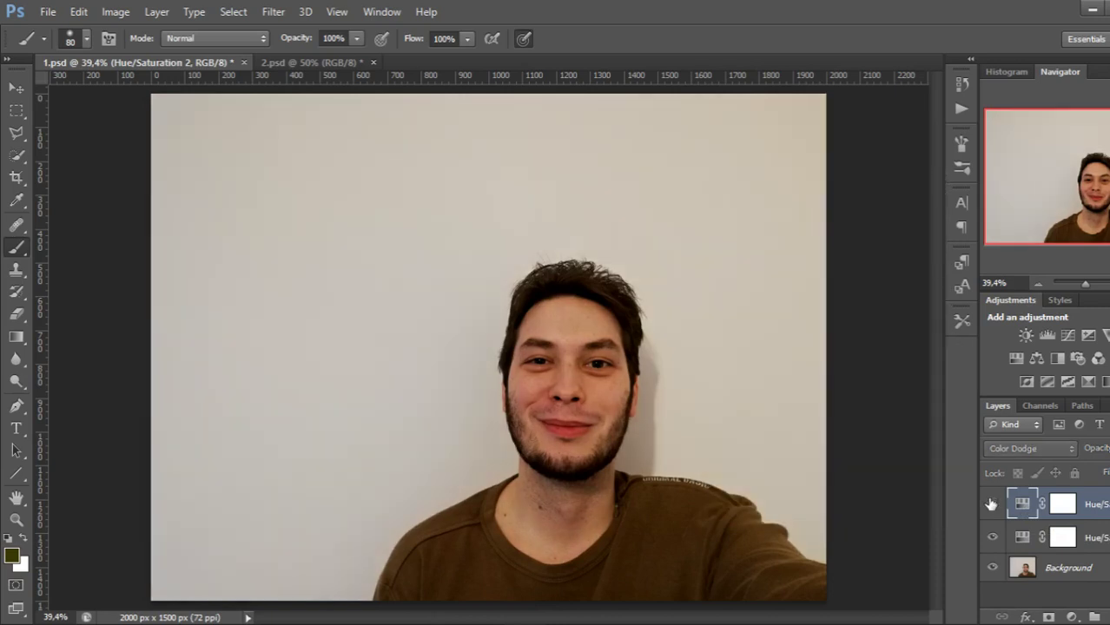
left_click(992, 503)
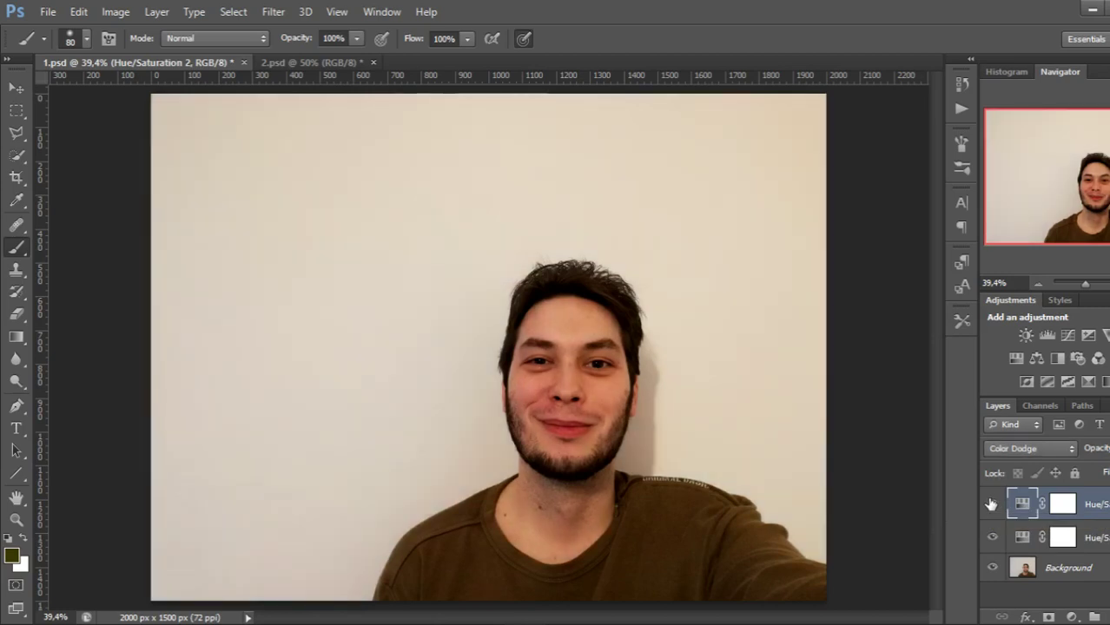
left_click(991, 504)
left_click(992, 504)
left_click(1019, 537)
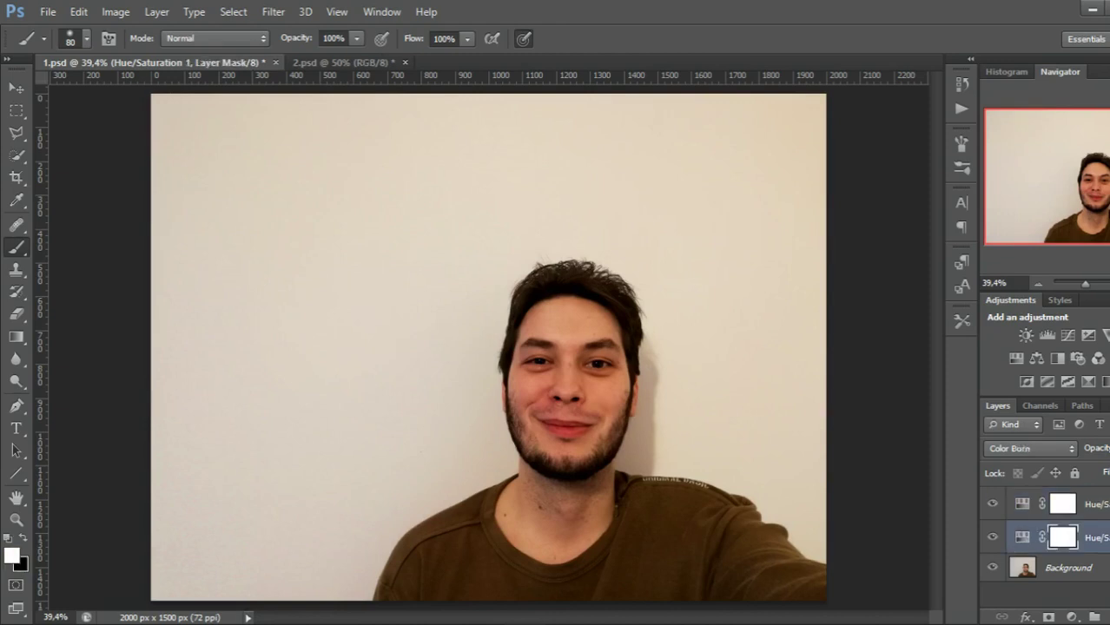
left_click(1023, 503)
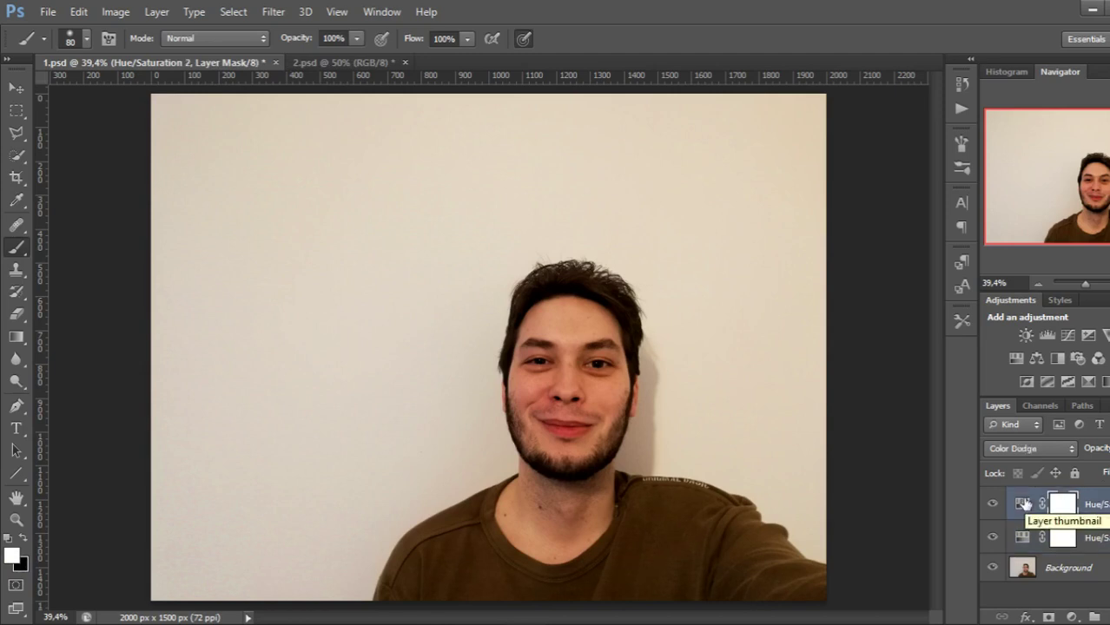
left_click(1022, 567)
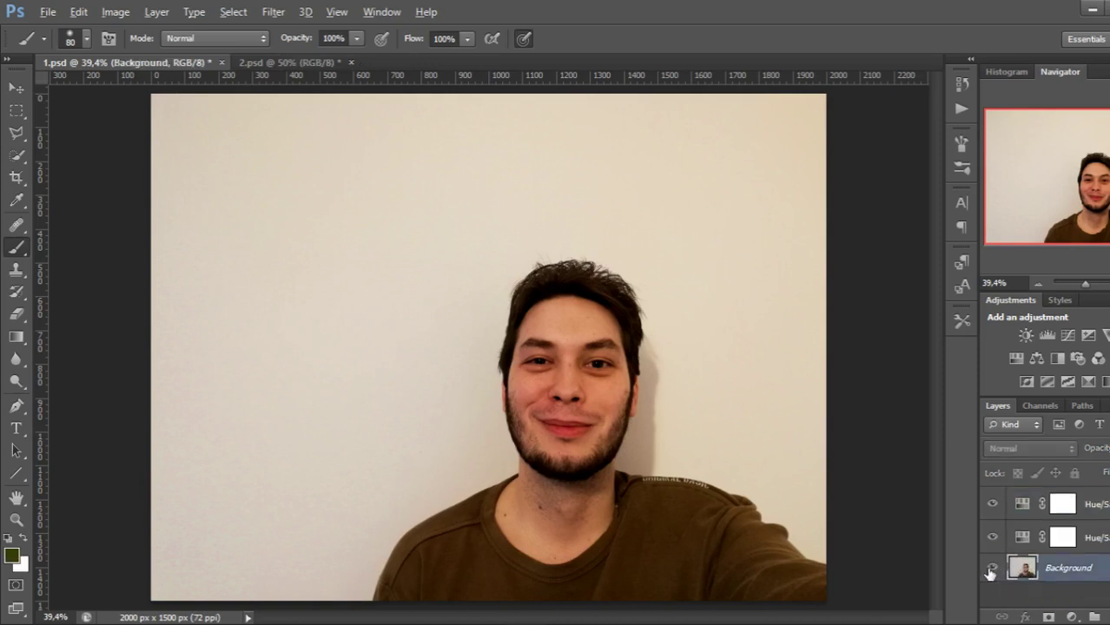
left_click(991, 569, "alt")
left_click(992, 570, "alt")
left_click(991, 570, "alt")
left_click(990, 570, "alt")
Group both Hue/Saturation layers with Ctrl+G and adjust the group's opacity.
left_click(1030, 538)
left_click(1029, 506, "shift")
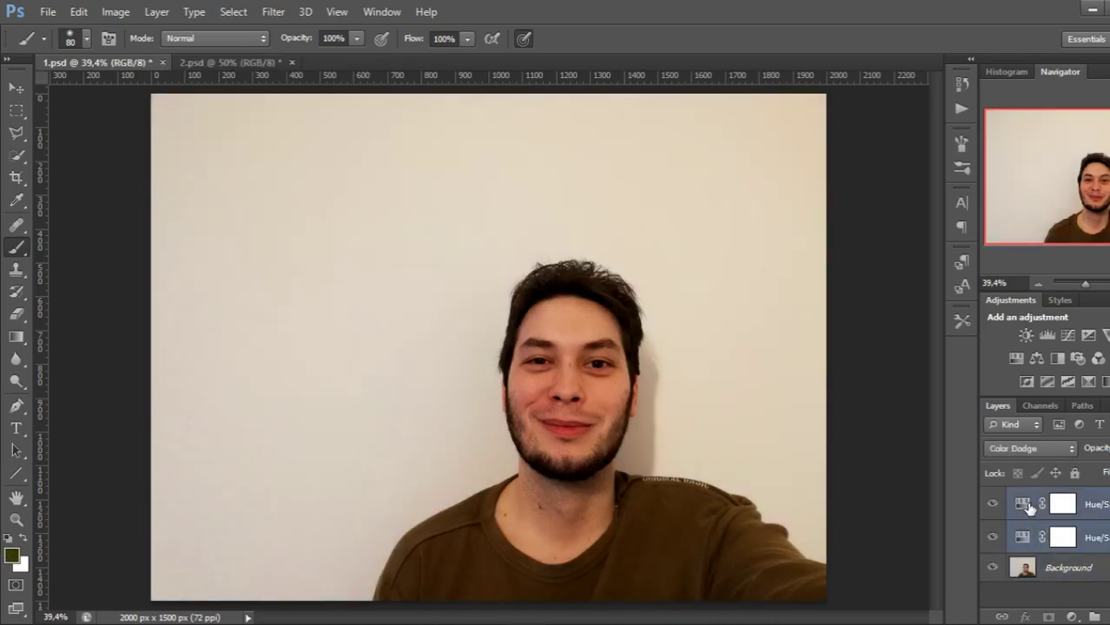
left_click_drag(1029, 507, 1030, 512)
key("ctrl+g")
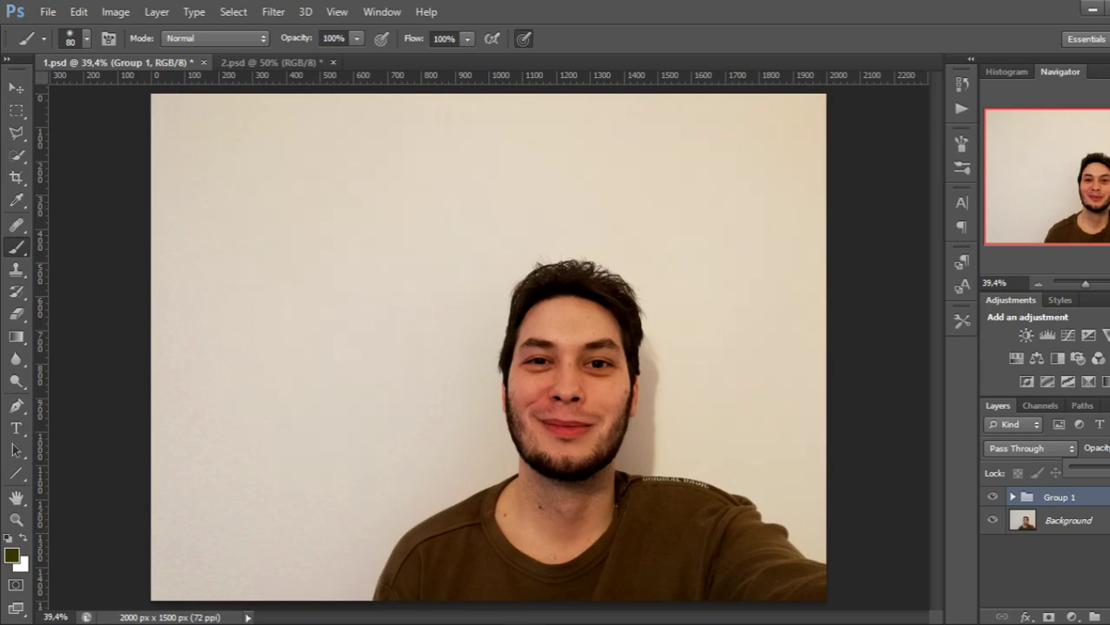
mouse_move(1091, 470)
left_mouse_down()
mouse_move(1069, 469)
mouse_move(1108, 469)
left_mouse_up()
Compare the zoomed-in portrait with Group 1 hidden and shown.
left_click(1012, 497)
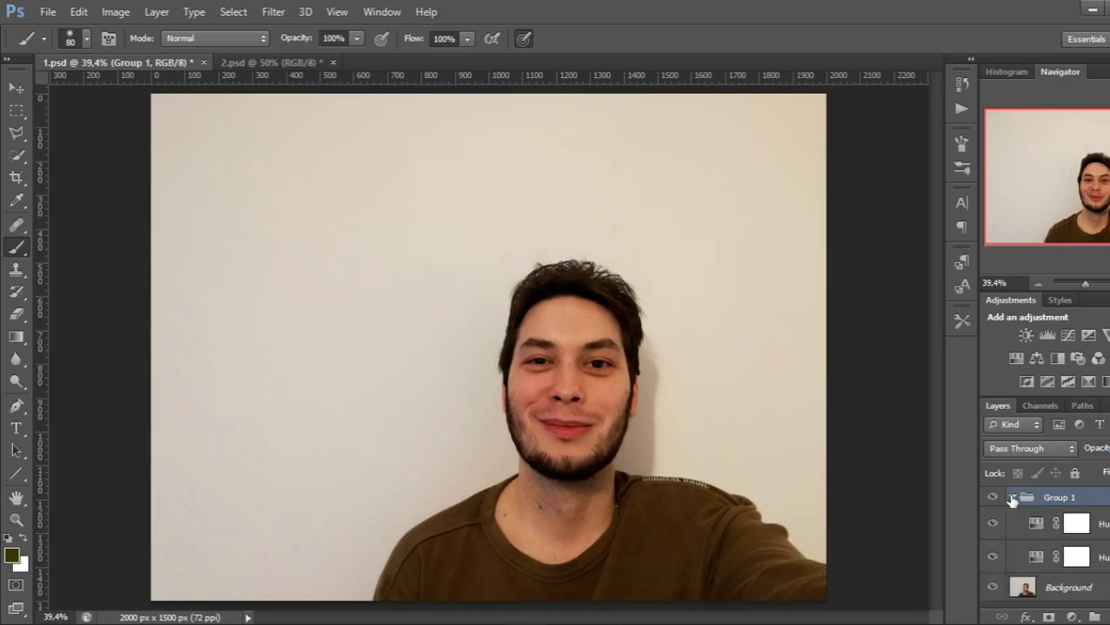
left_click(1012, 497)
left_click(991, 498)
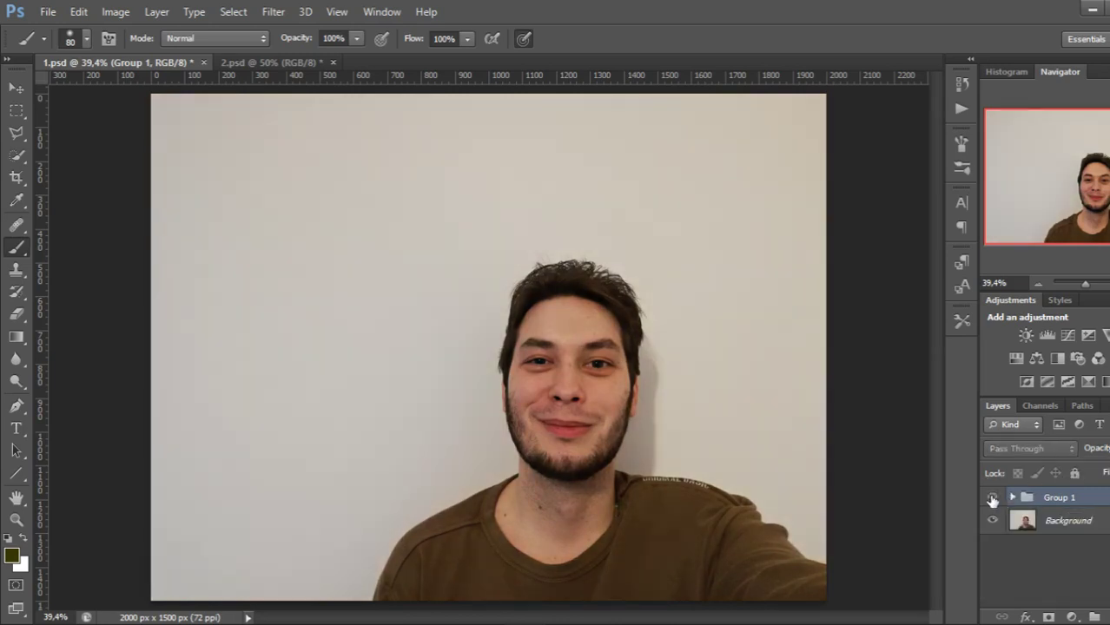
left_click(992, 498)
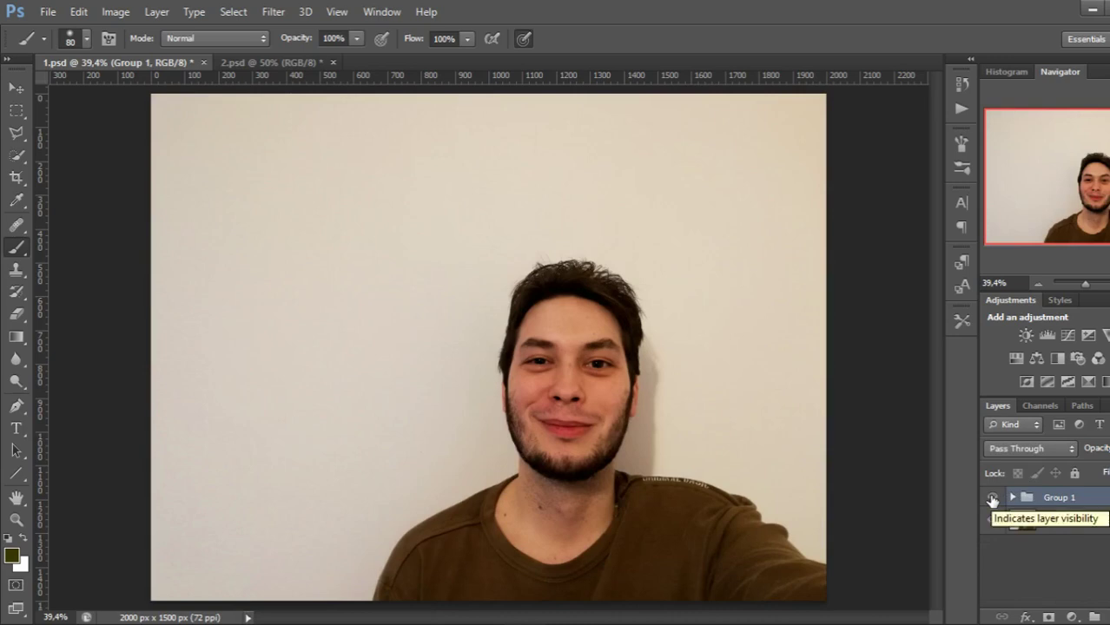
key("ctrl+plus")
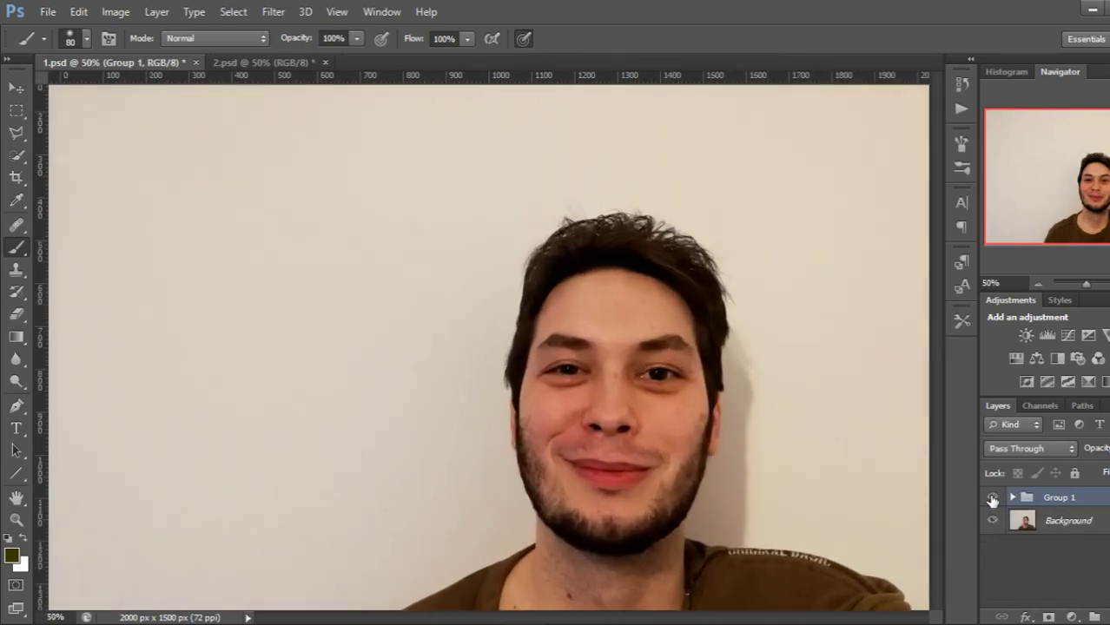
key("ctrl+plus")
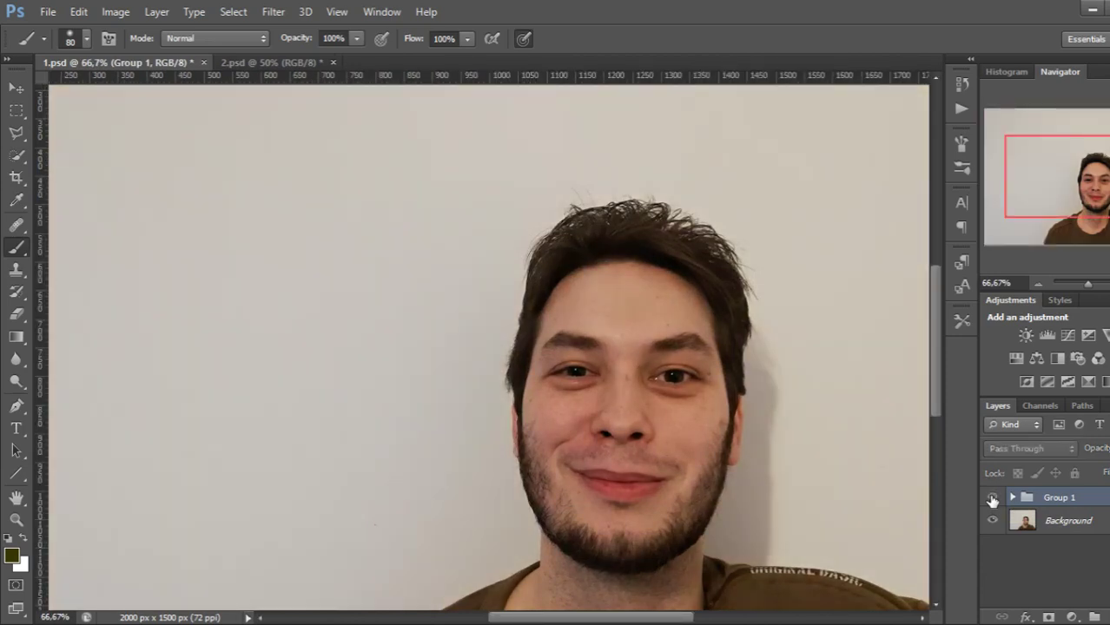
left_click(993, 498)
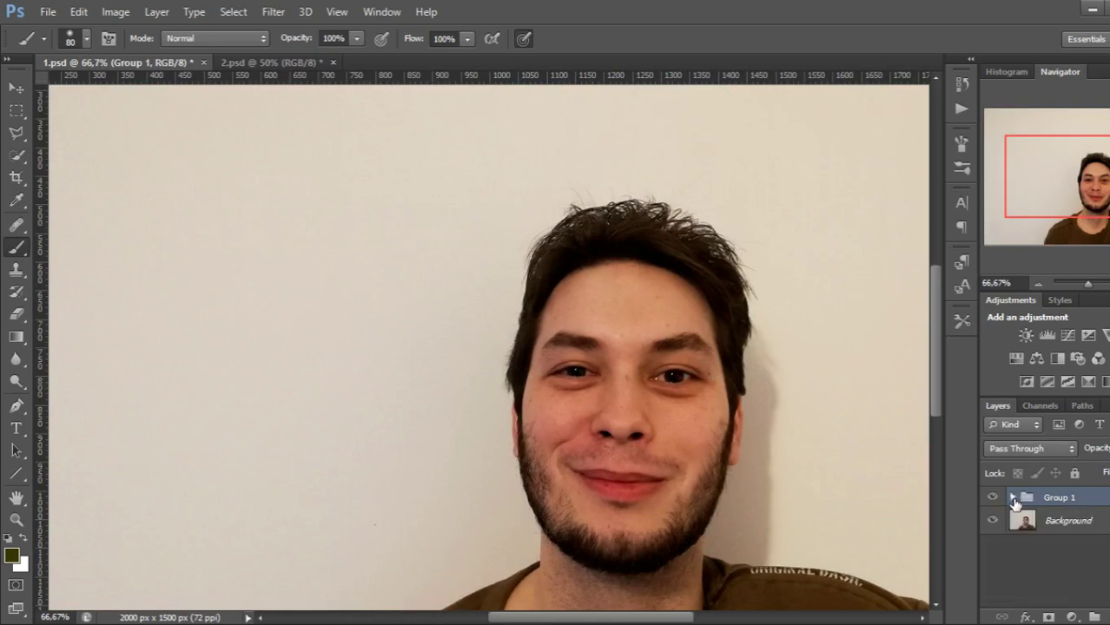
Inspect Group 1's layers and the lower layer's mask, then toggle the group again.
left_click(1012, 500)
left_click(1012, 500)
left_click(1011, 497)
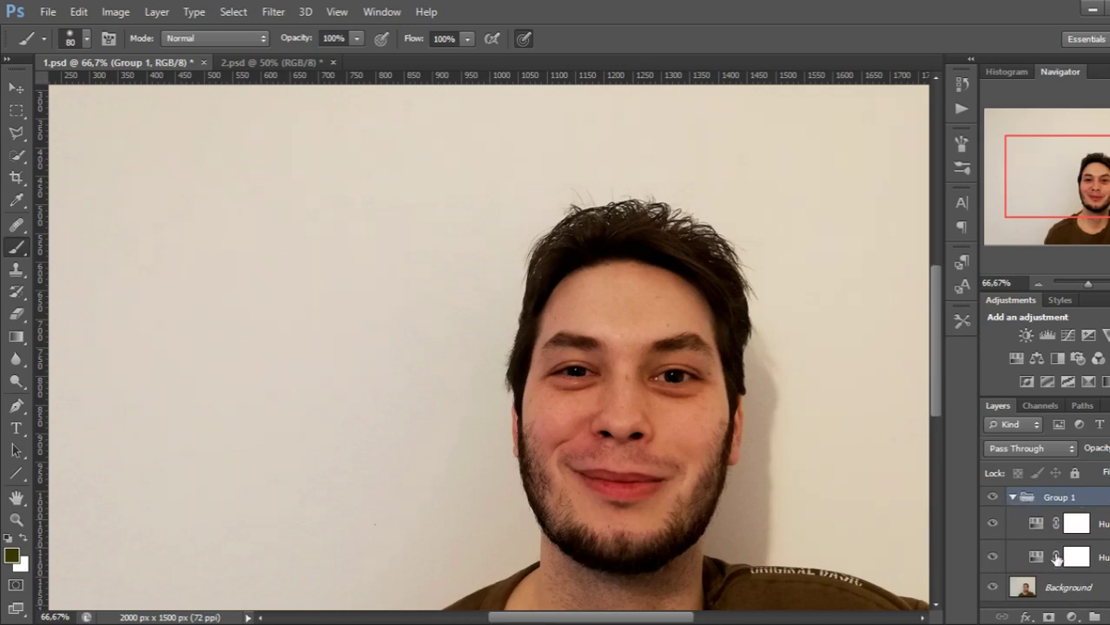
left_click(1076, 557)
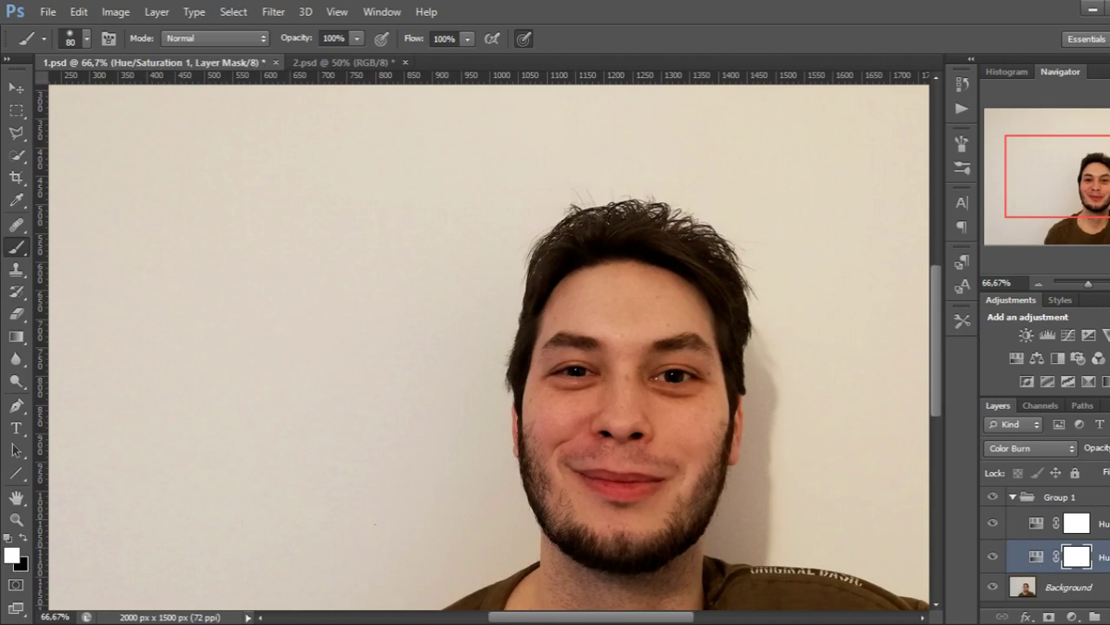
left_click(1012, 498)
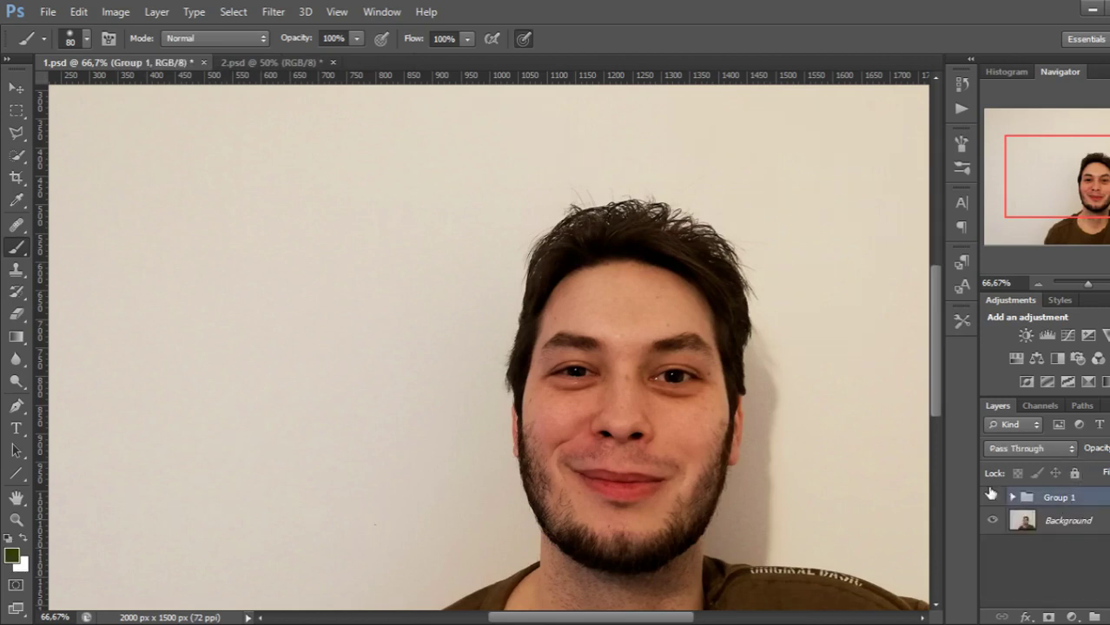
left_click(992, 497)
left_click(993, 497)
Close 1.psd without saving and fit the 2.psd tree photo in view.
left_click(210, 66)
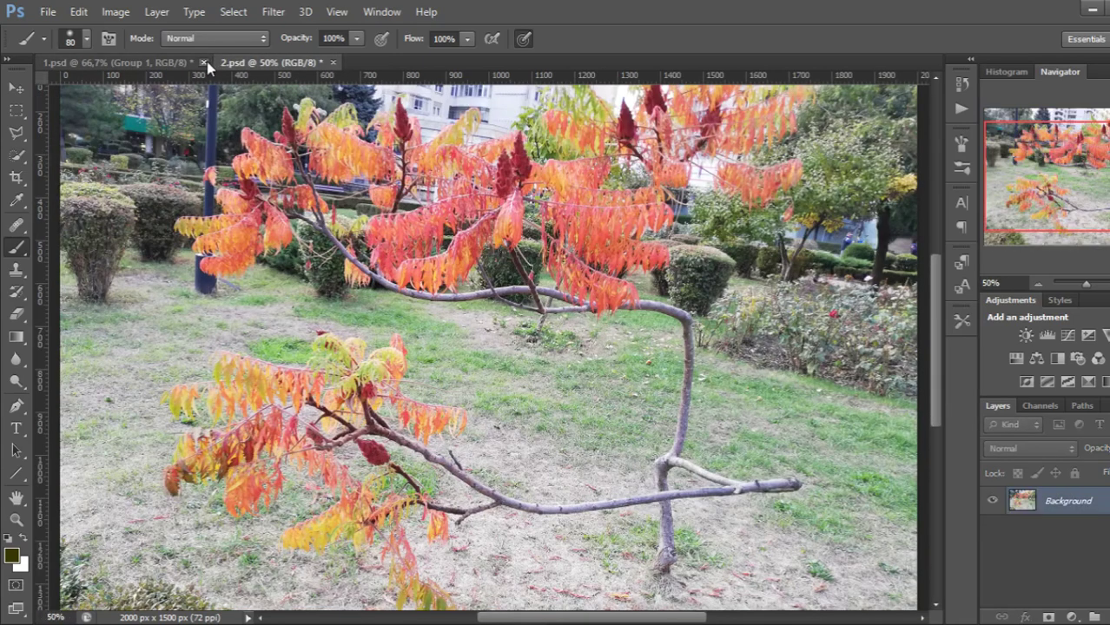
left_click(205, 62)
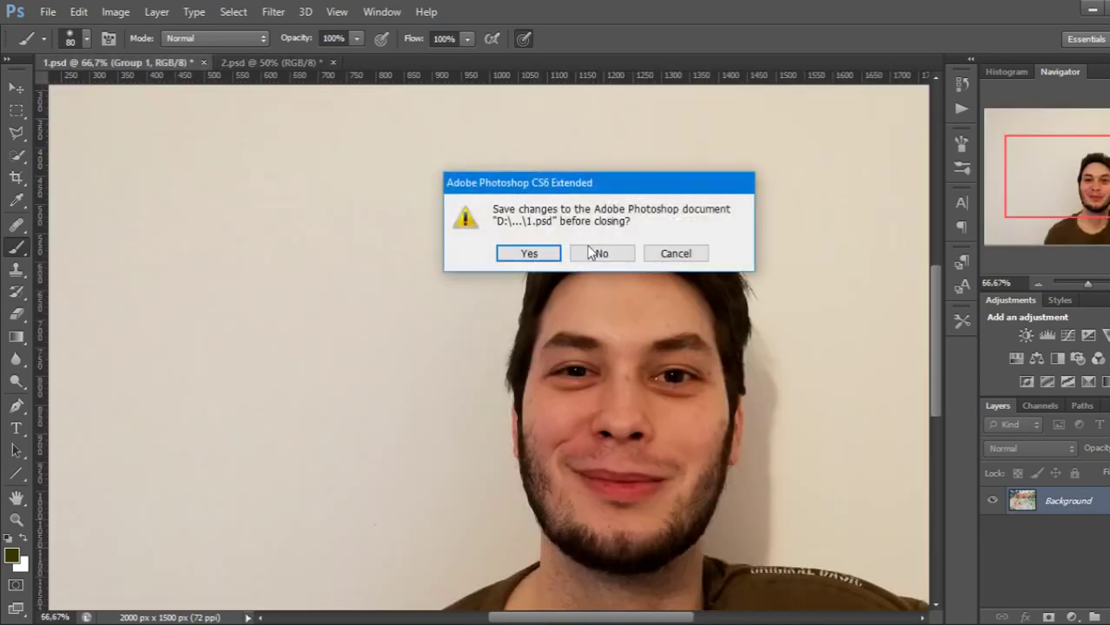
left_click(618, 253)
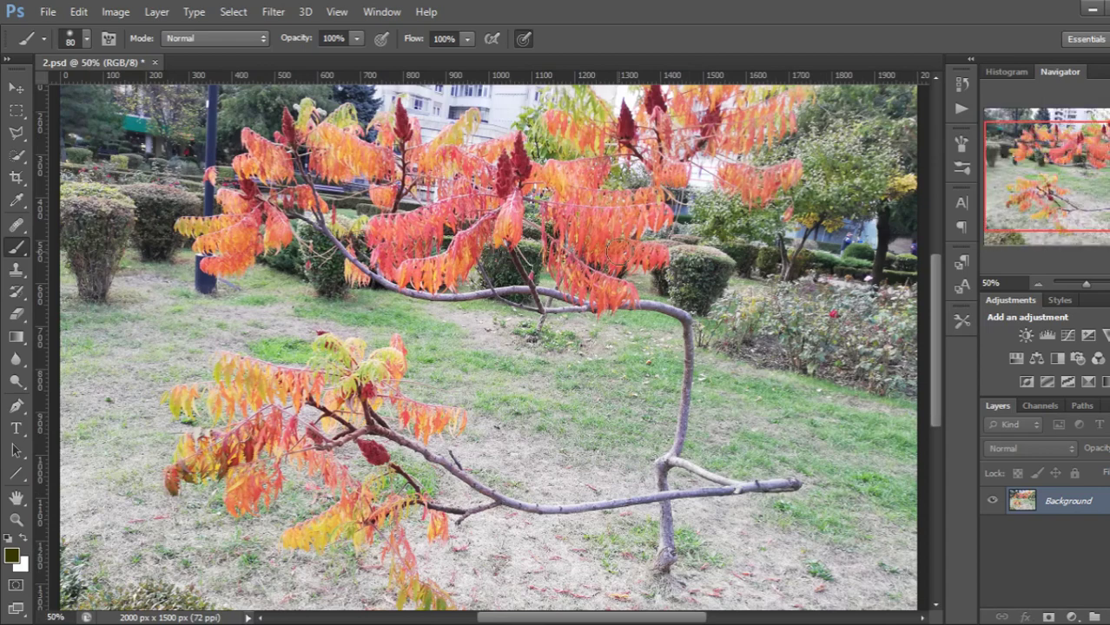
key("ctrl+0")
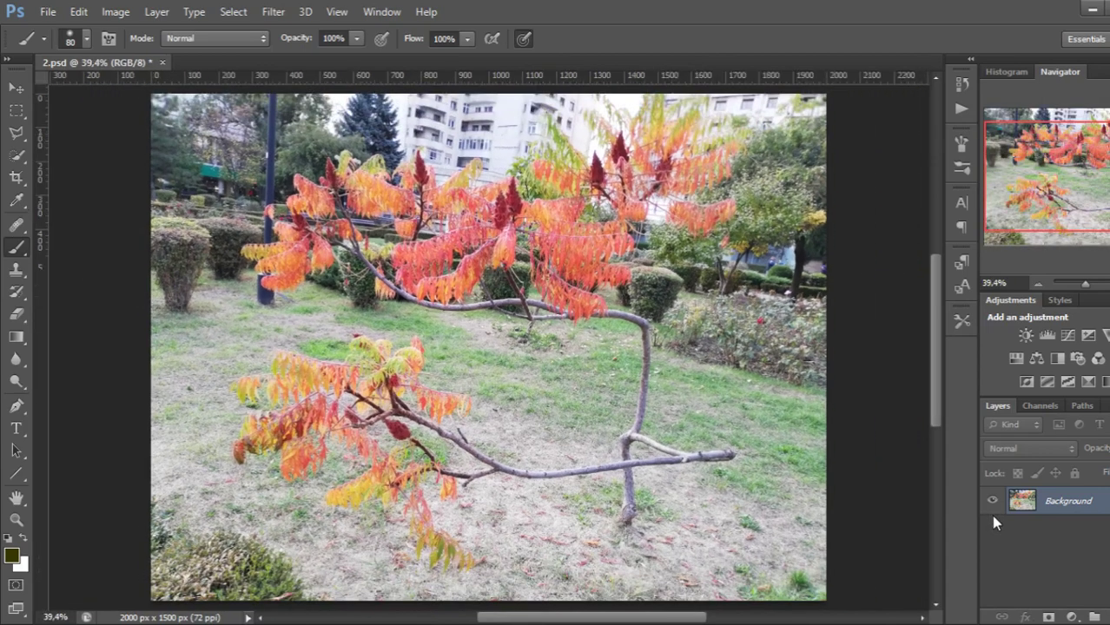
Add a Hue/Saturation adjustment layer to the tree photo and blend it in Color Burn.
left_click(1072, 617)
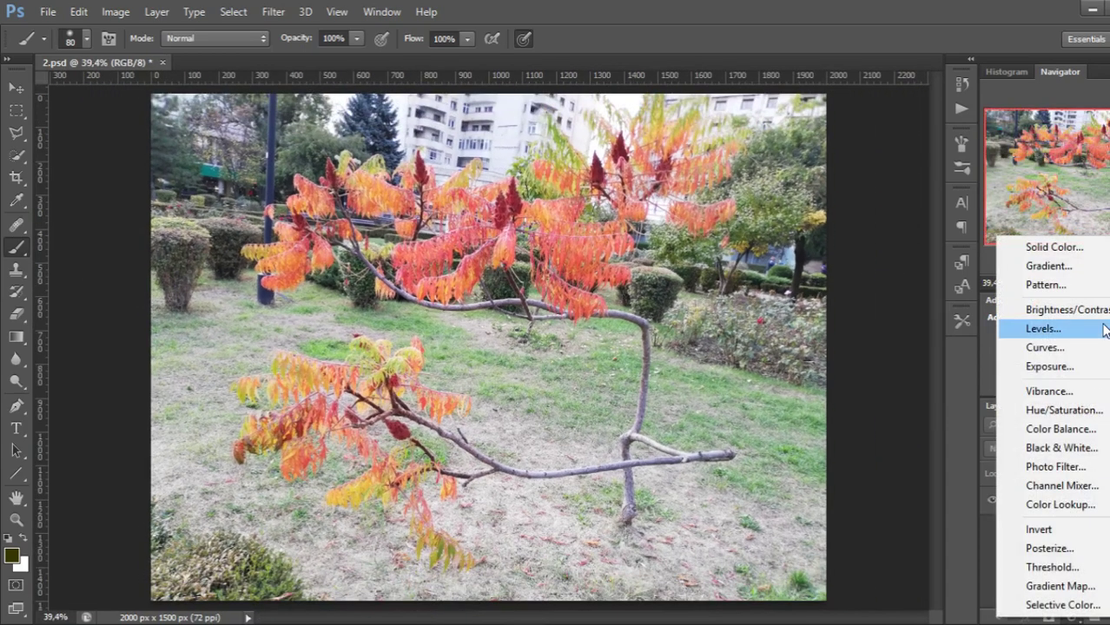
left_click(1072, 409)
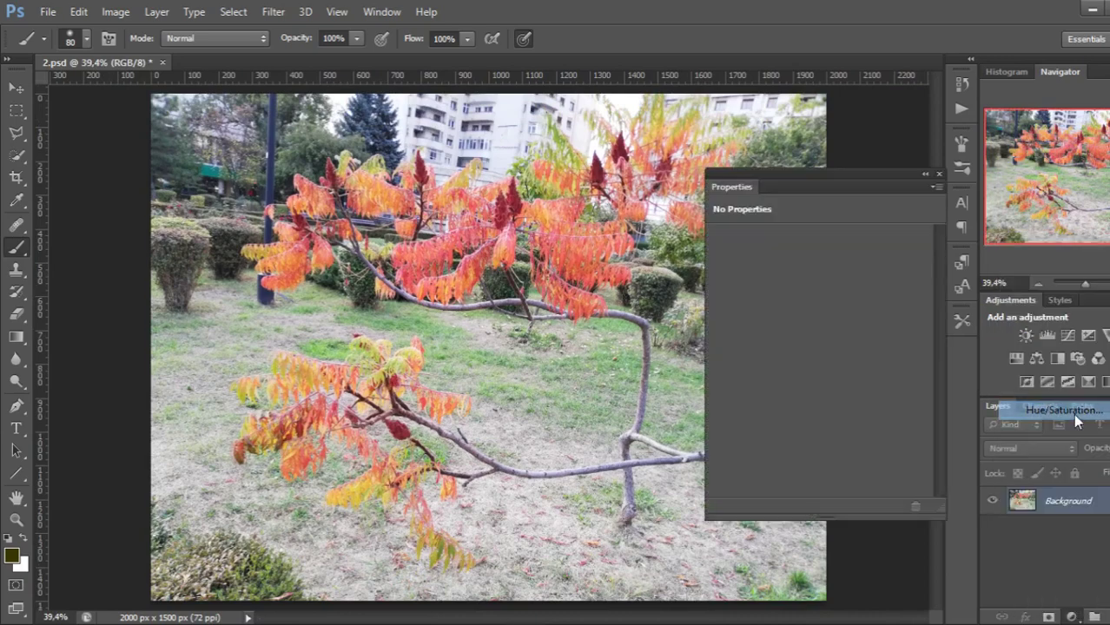
left_click(939, 173)
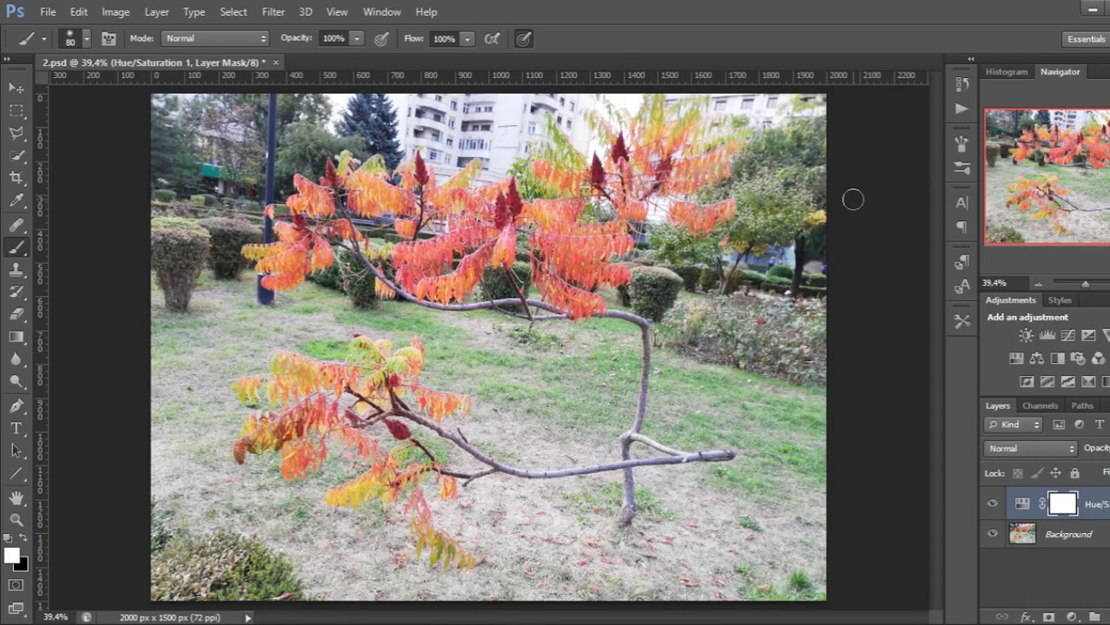
key("ctrl+plus")
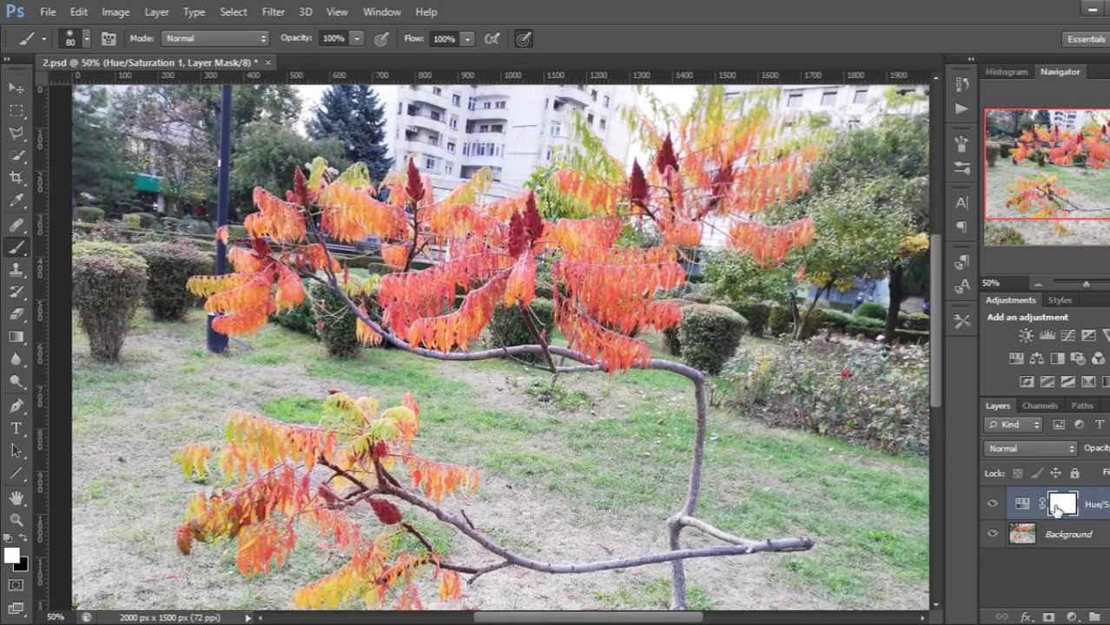
left_click(1030, 448)
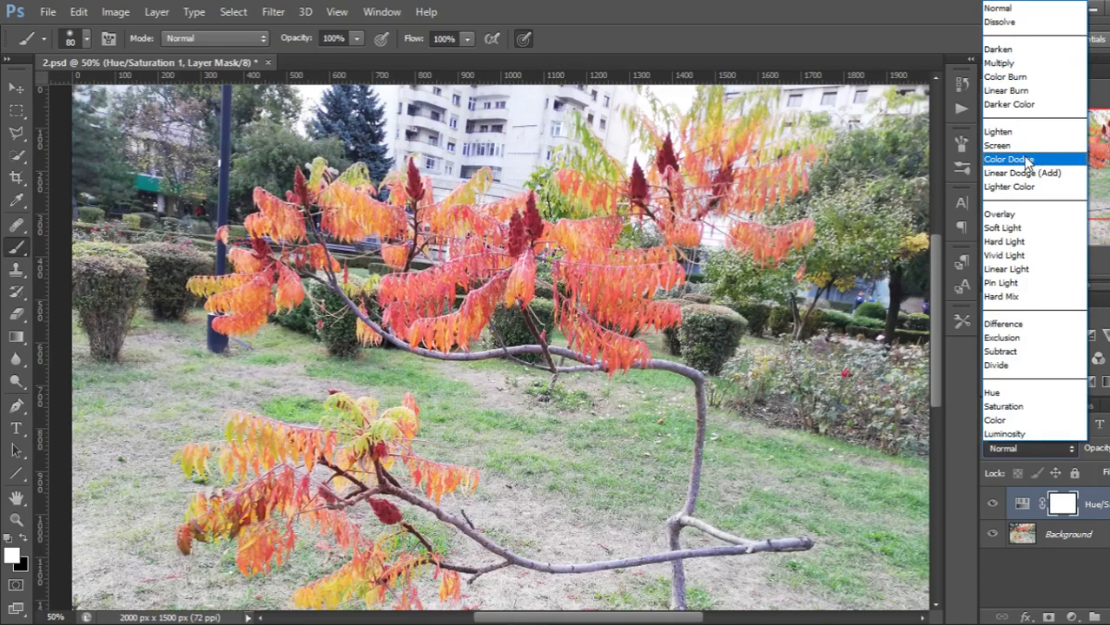
left_click(1029, 78)
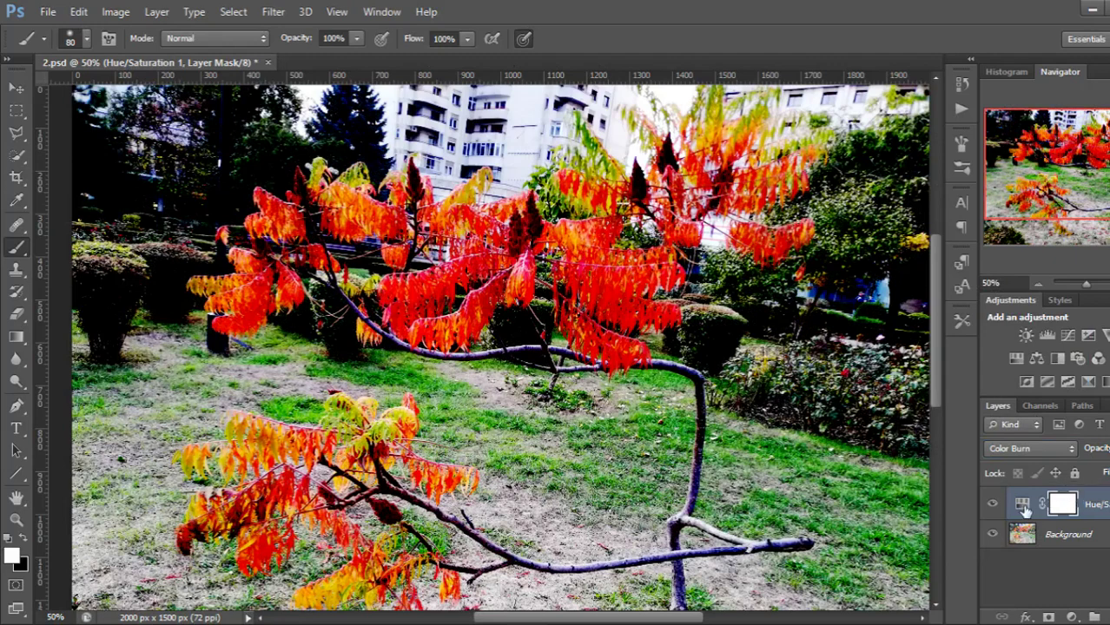
left_click(1023, 508)
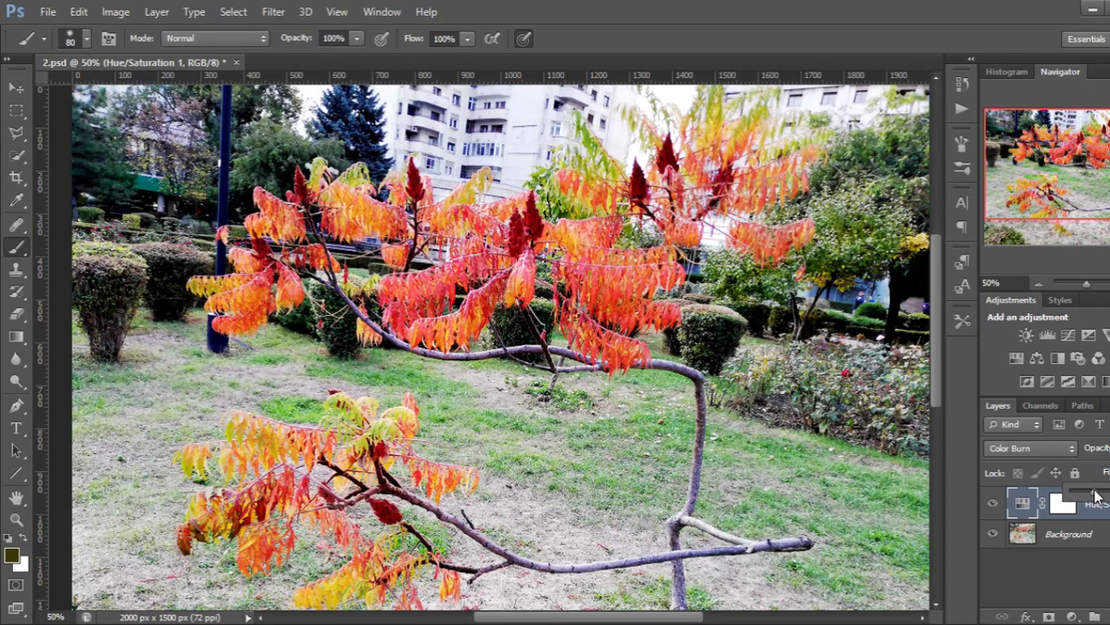
left_click(1032, 532)
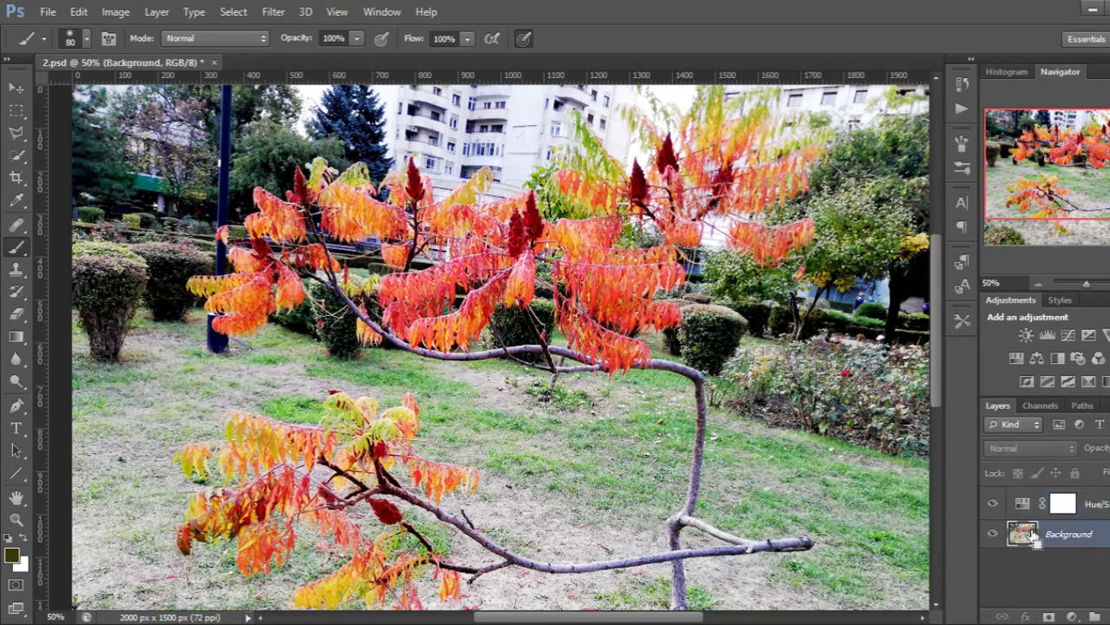
key("ctrl+0")
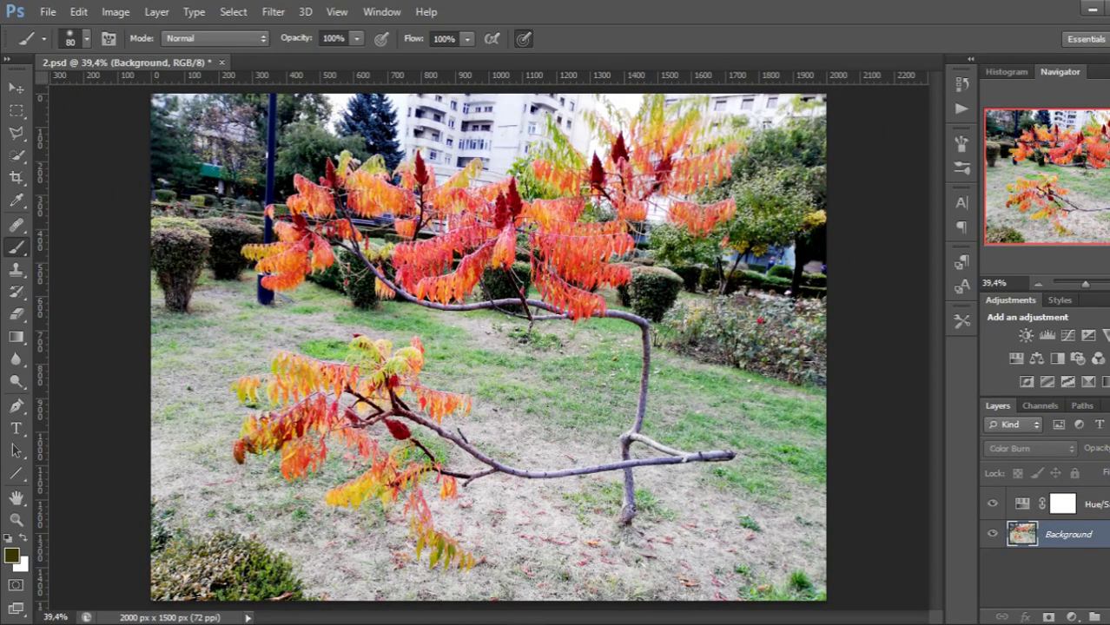
Raise the tree photo's Color Burn Hue/Saturation saturation to +97, then to the +100 maximum.
left_click(1063, 504)
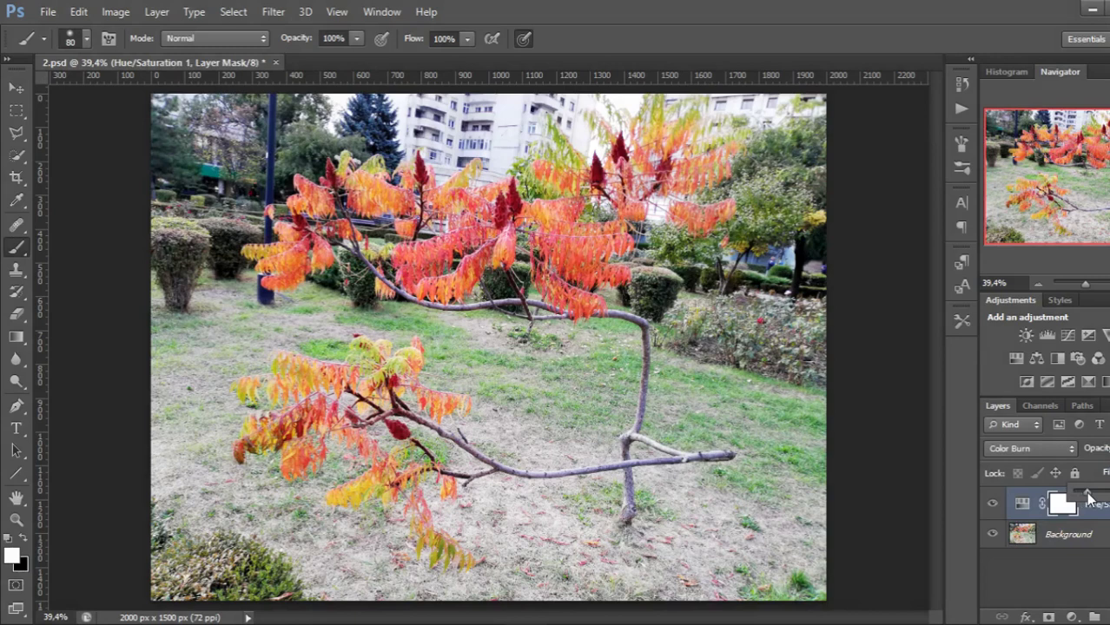
left_click(1022, 504)
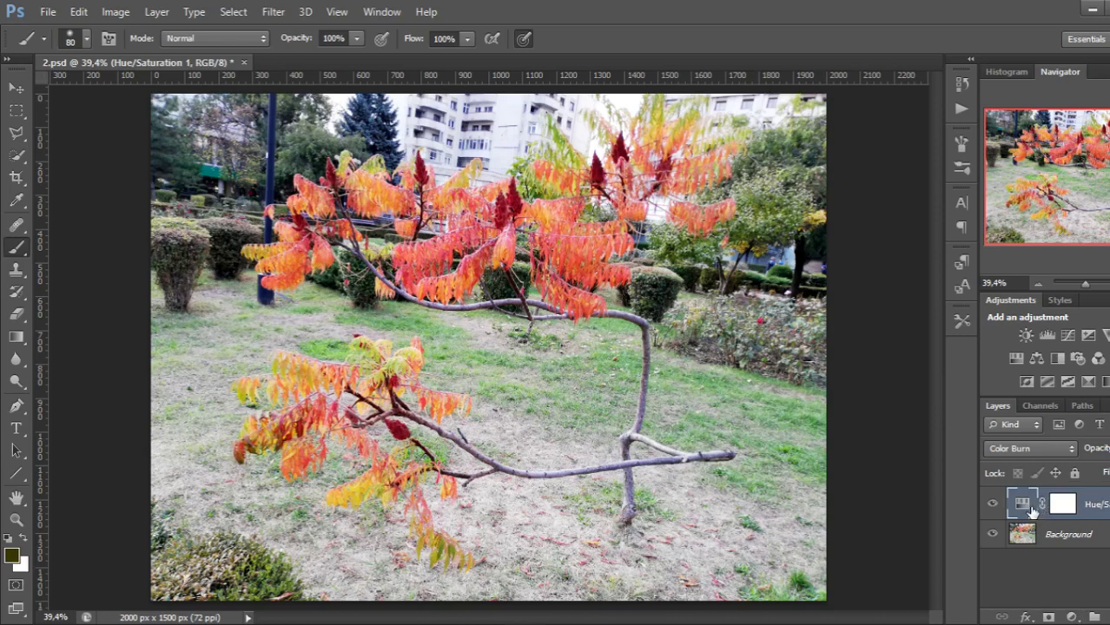
double_click(1031, 505)
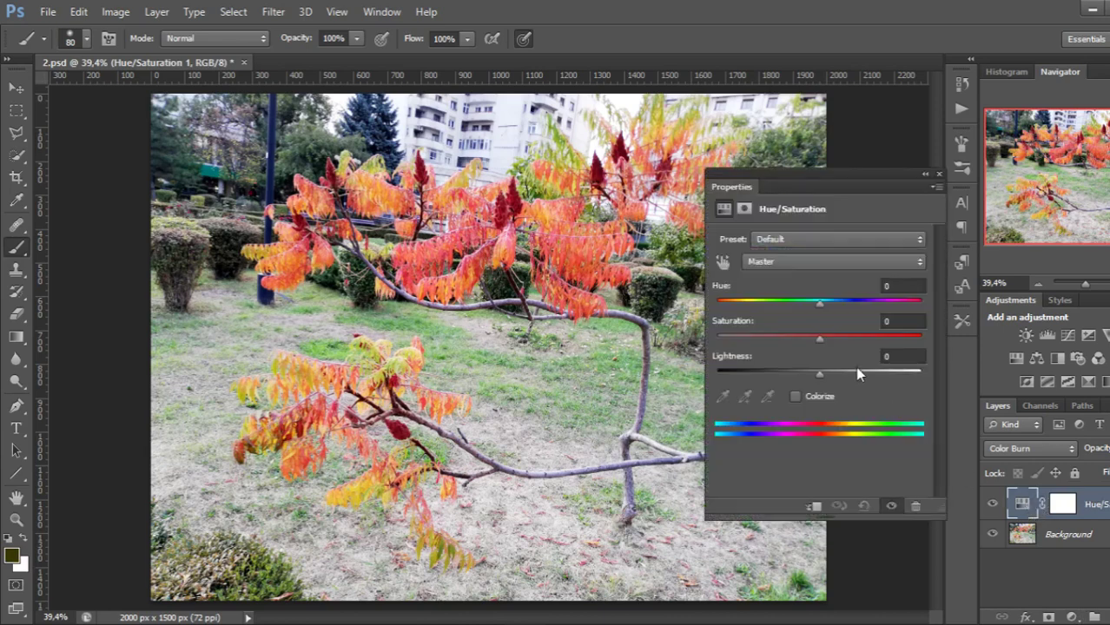
left_click_drag(820, 339, 927, 339)
left_click(940, 175)
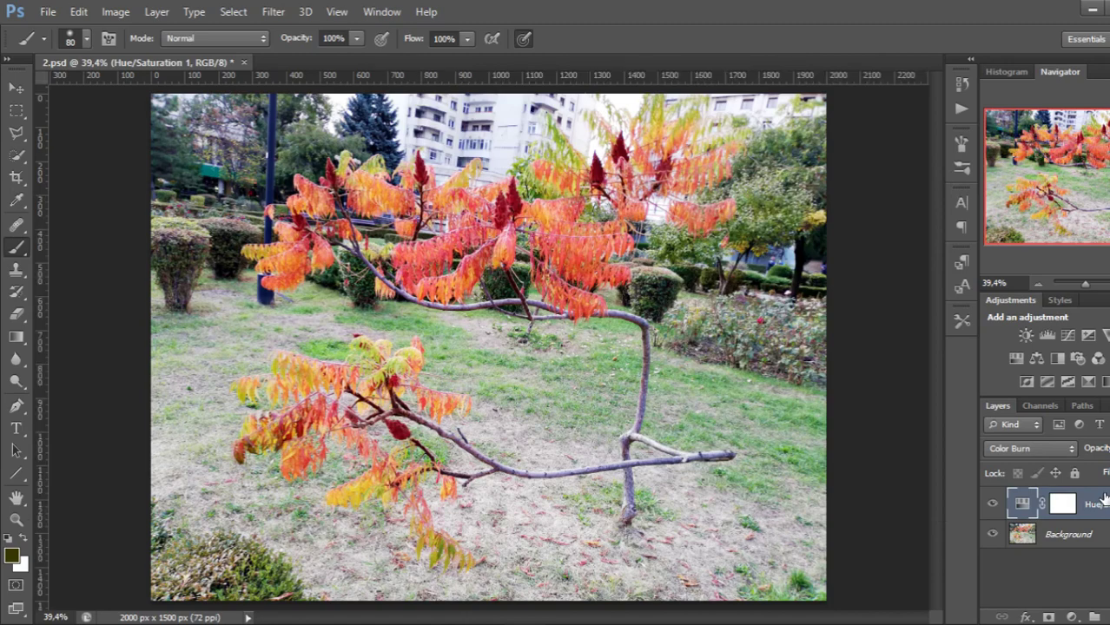
double_click(1024, 511)
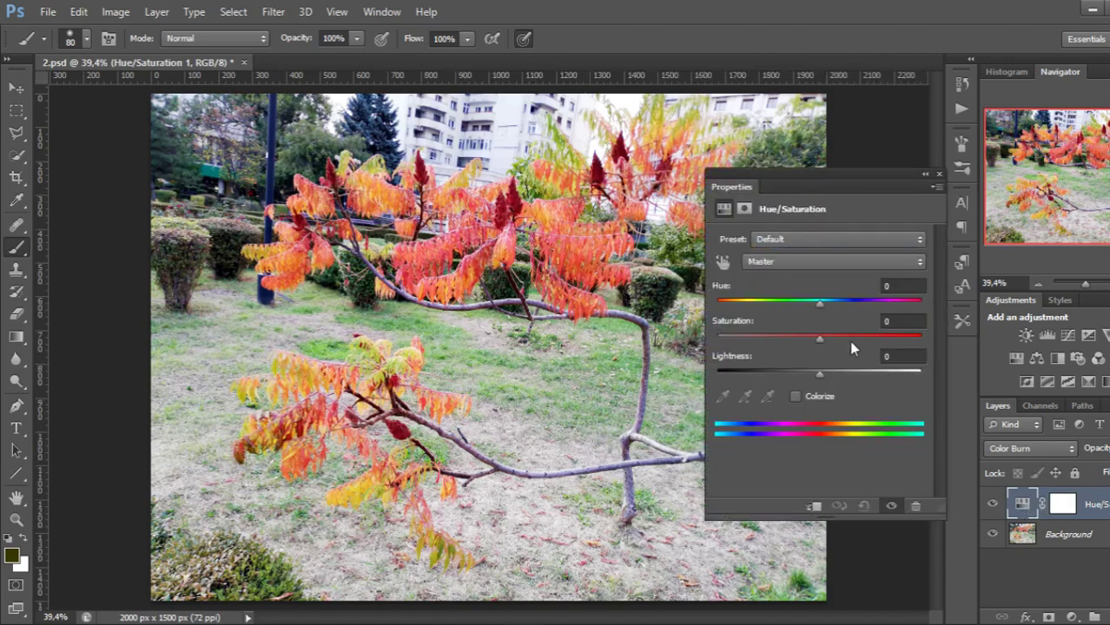
left_click_drag(819, 338, 926, 335)
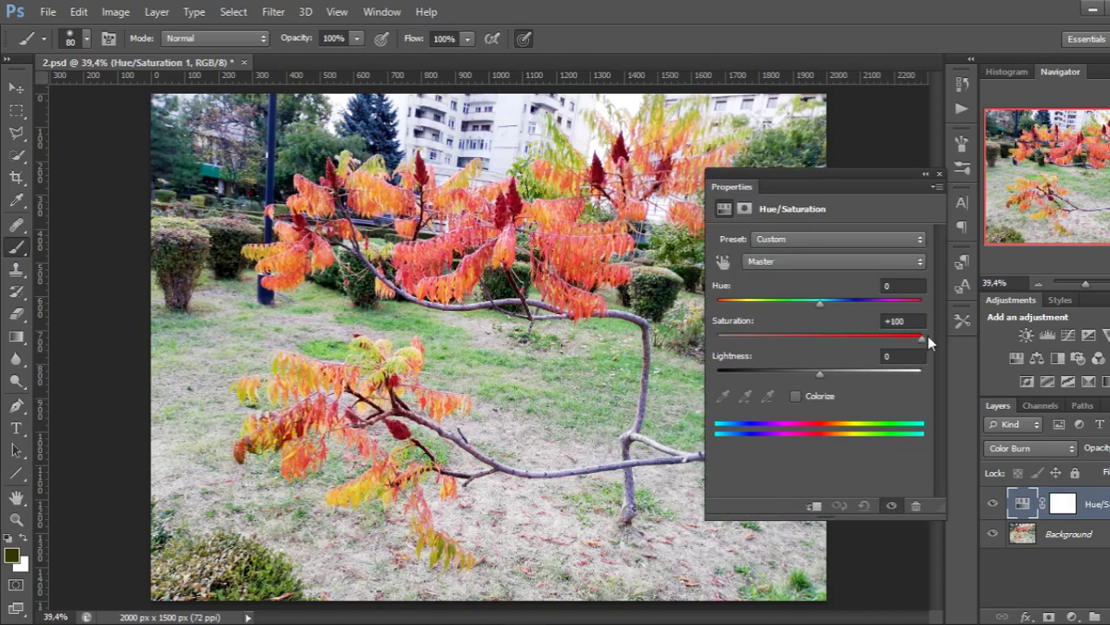
left_click(940, 174)
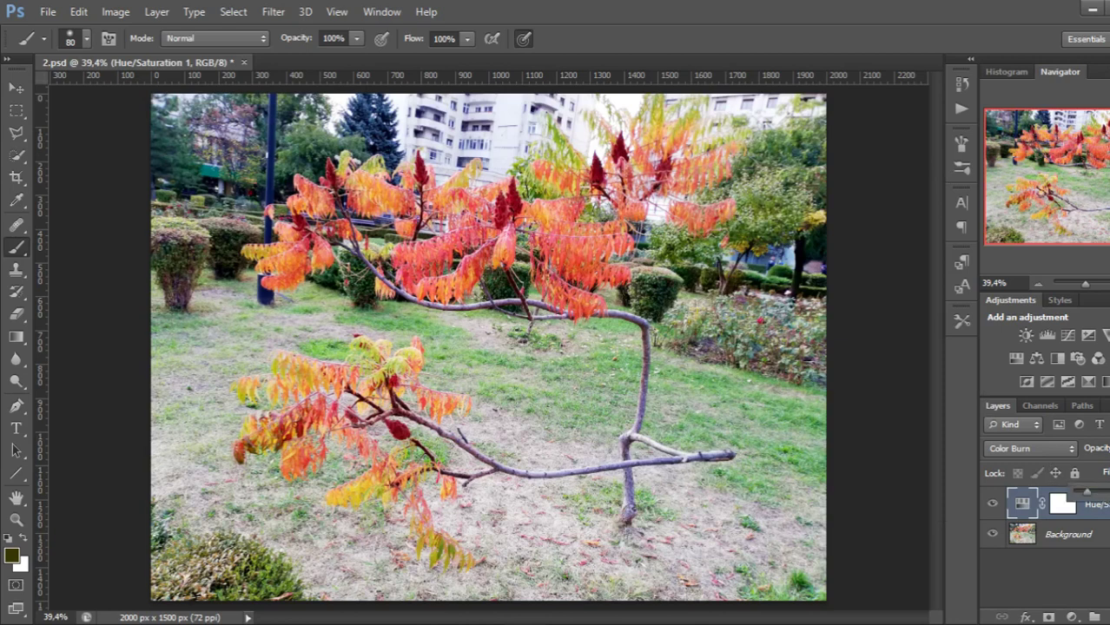
left_click(1063, 503)
left_click(1075, 615)
Add a second Hue/Saturation adjustment layer blended in Color Dodge mode.
left_click(1055, 407)
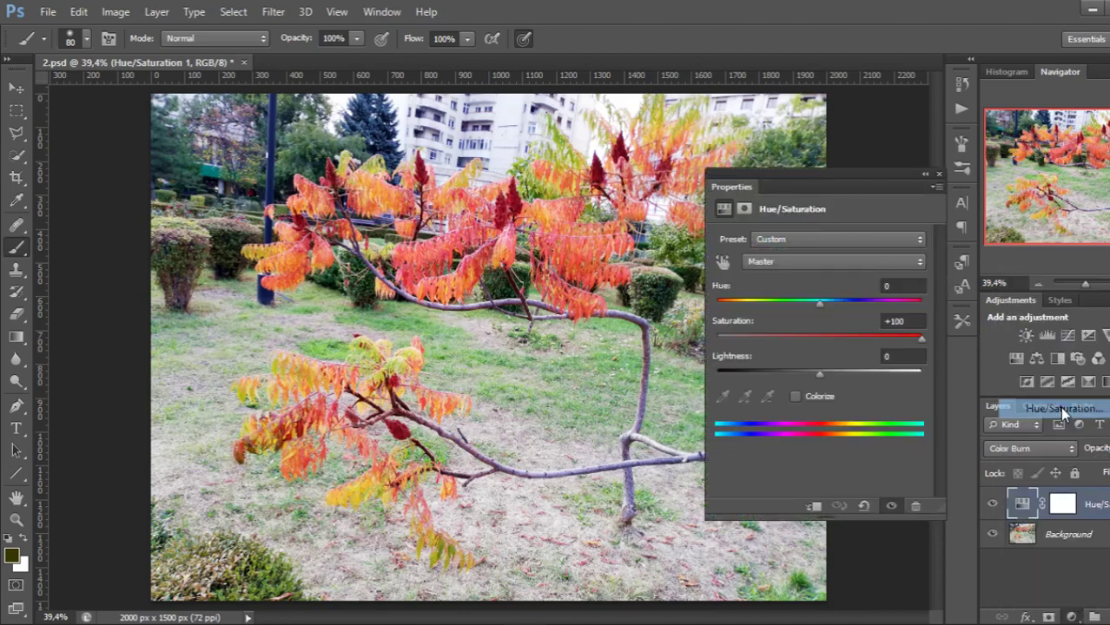
left_click(938, 174)
left_click(1001, 446)
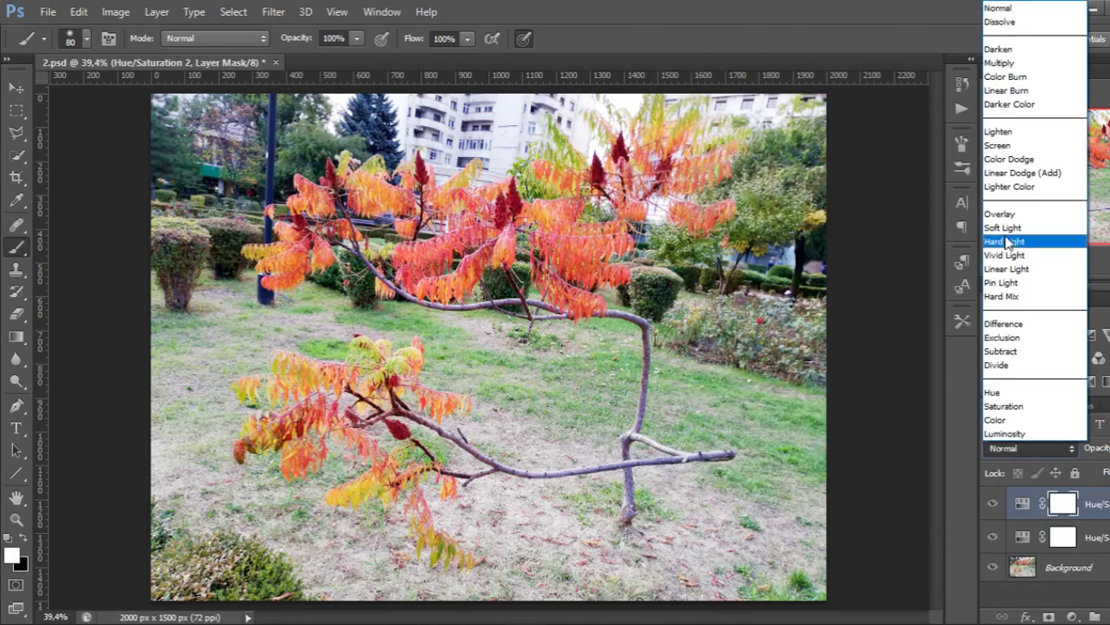
left_click(1009, 160)
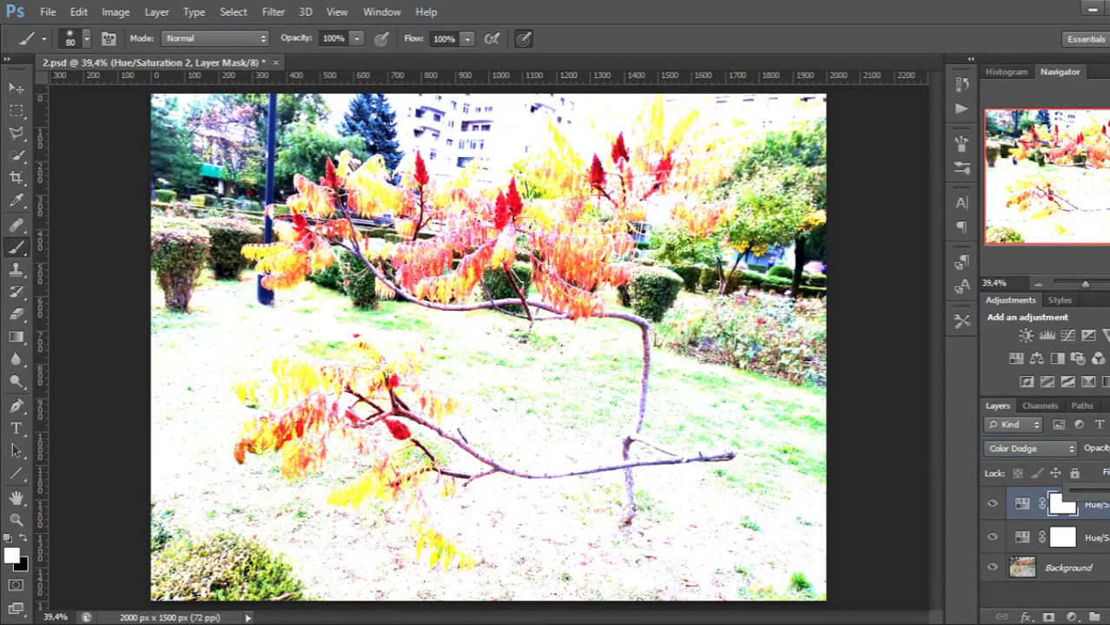
Raise the top Hue/Saturation layer's Saturation to +100.
left_click(1055, 502, "shift")
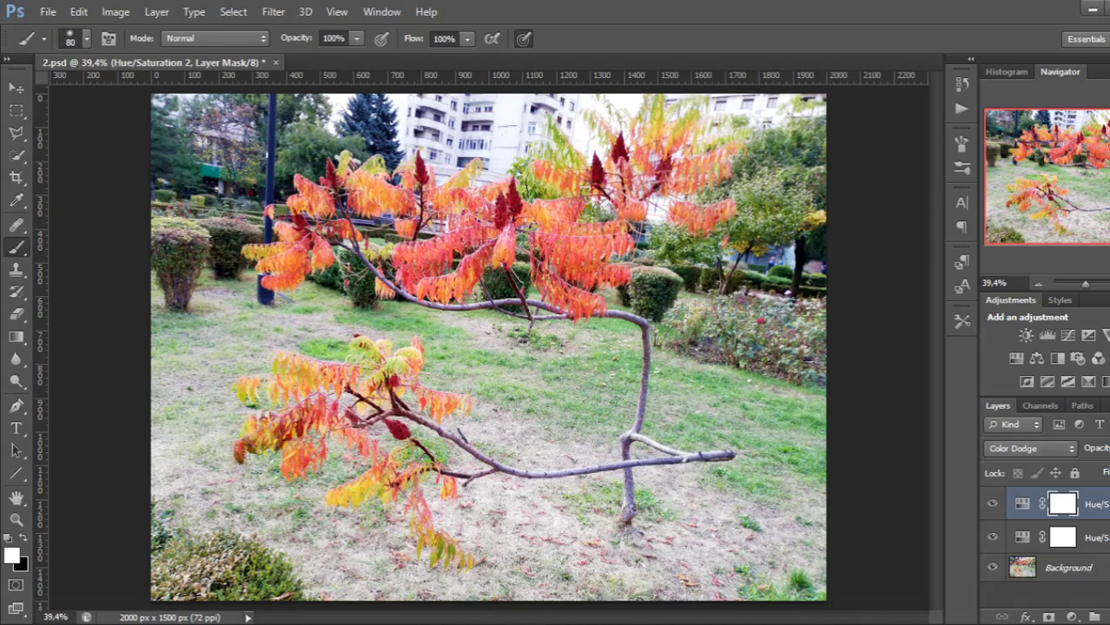
double_click(1021, 504)
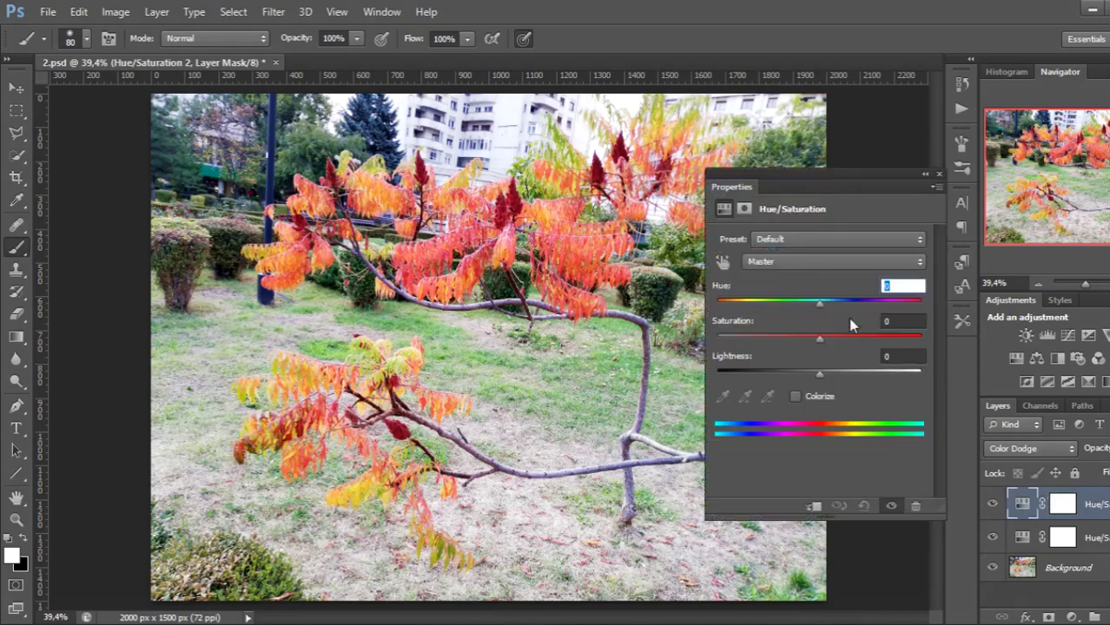
left_click_drag(822, 339, 939, 343)
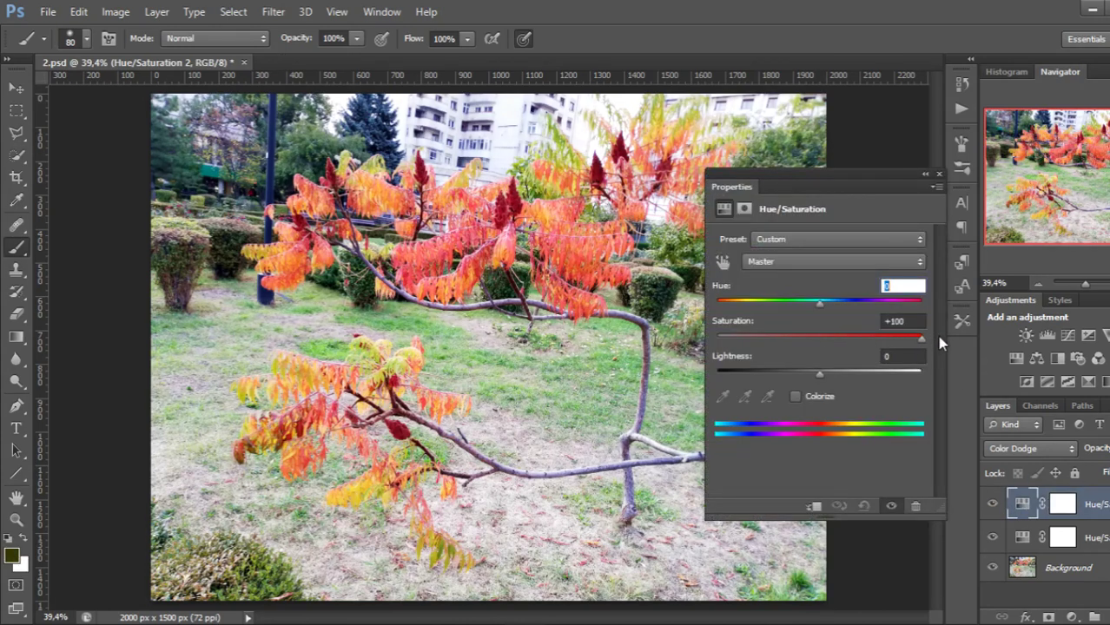
left_click(939, 173)
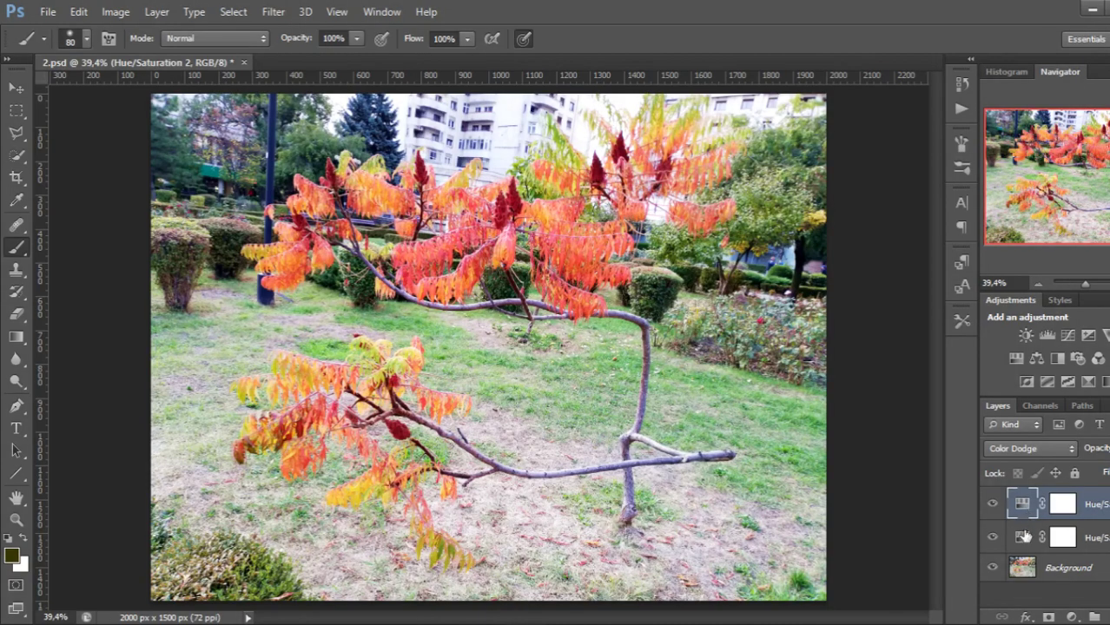
Group both Hue/Saturation layers into Group 1 with Ctrl+G and lower the group's opacity slightly.
left_click(1022, 541, "shift")
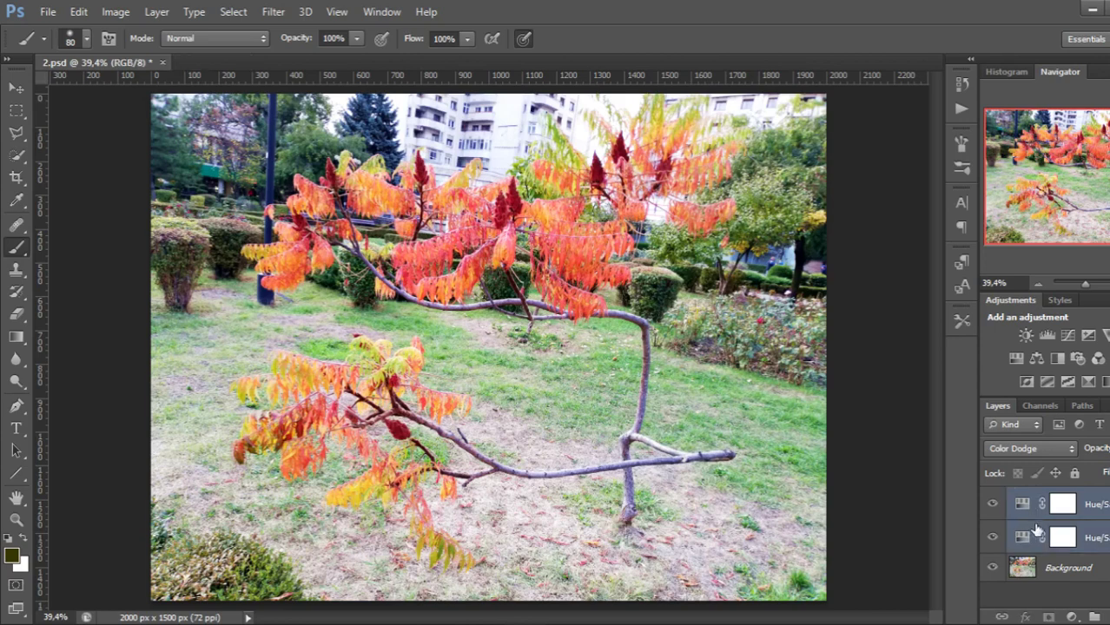
left_click(1022, 568)
left_click(1022, 504)
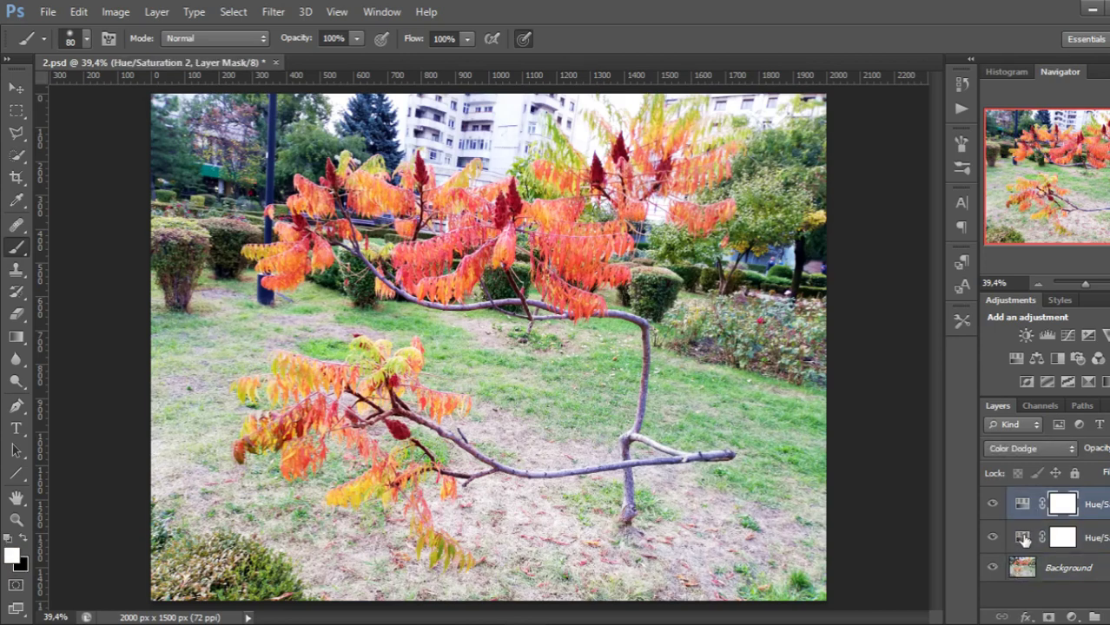
left_click(1025, 538, "shift")
key("ctrl+g")
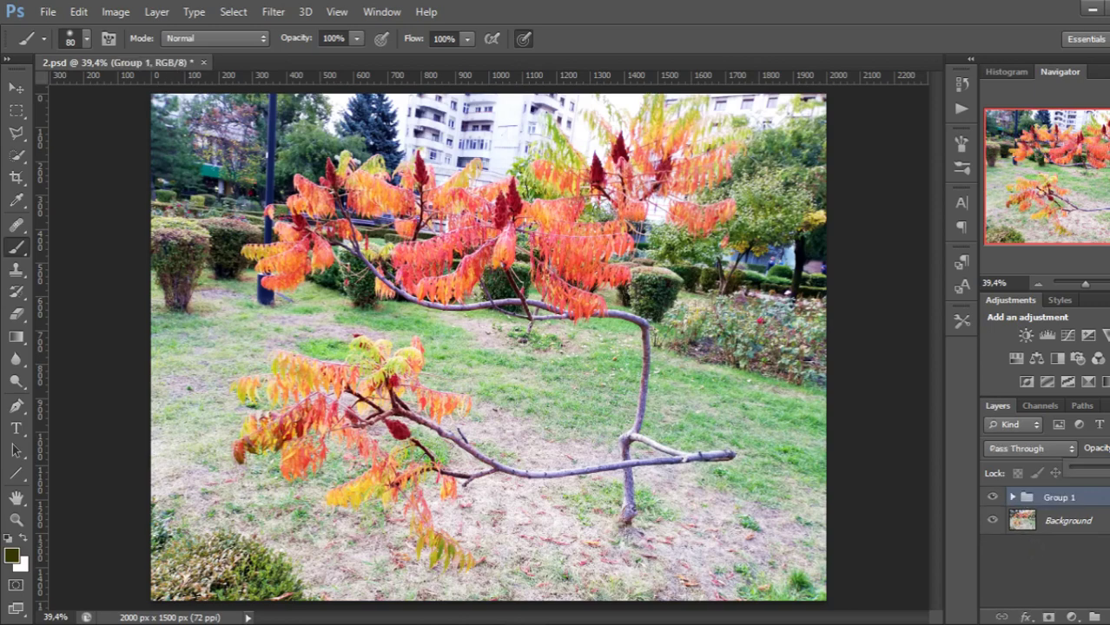
left_click_drag(1098, 473, 1092, 473)
key("Return")
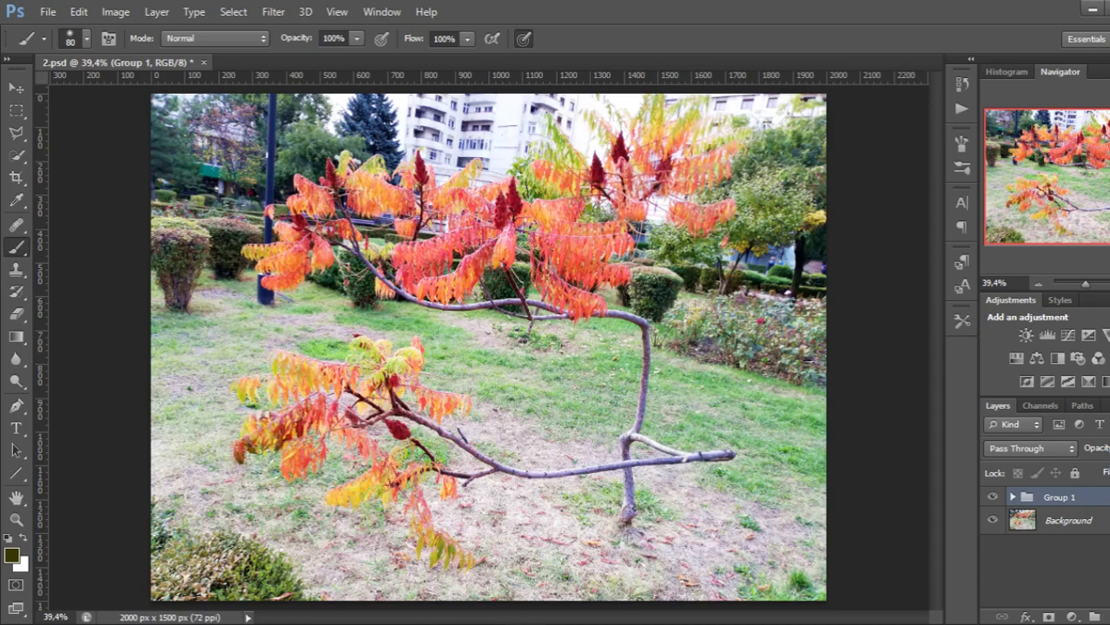
Hide and re-show Group 1 to compare against the original photo.
left_click(1055, 520)
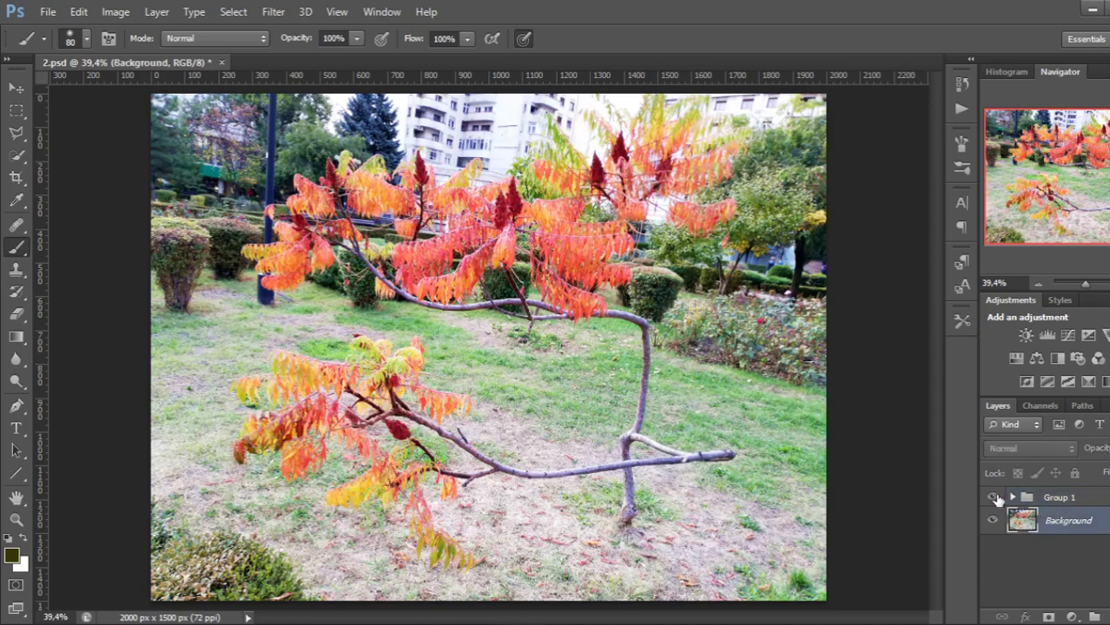
left_click(995, 498)
left_click(995, 498)
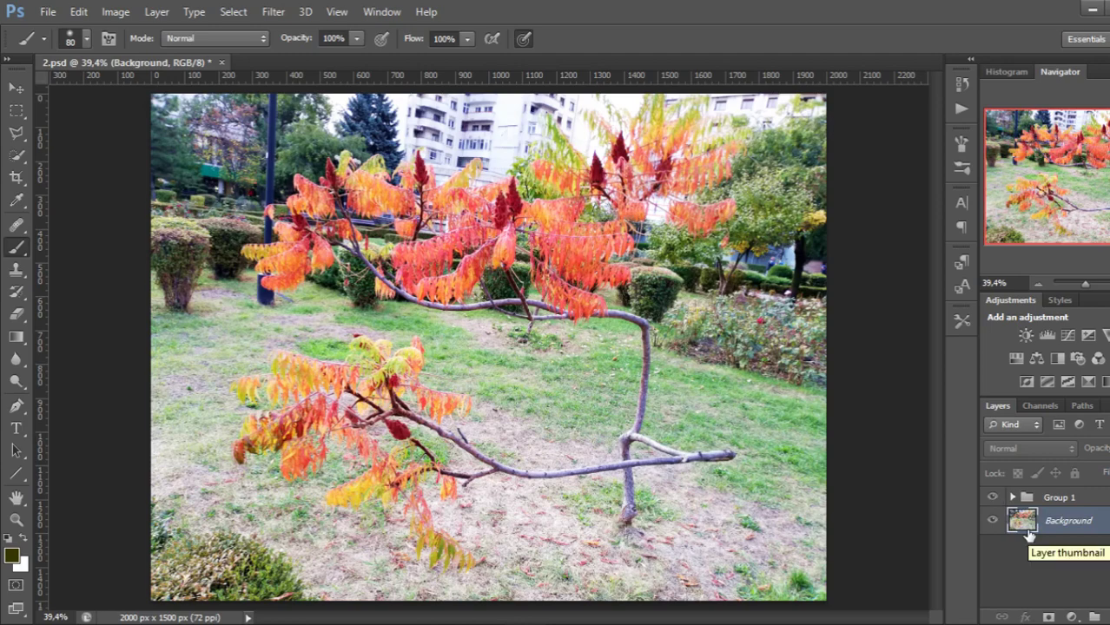
Add a Levels adjustment layer with default settings.
left_click(1076, 617)
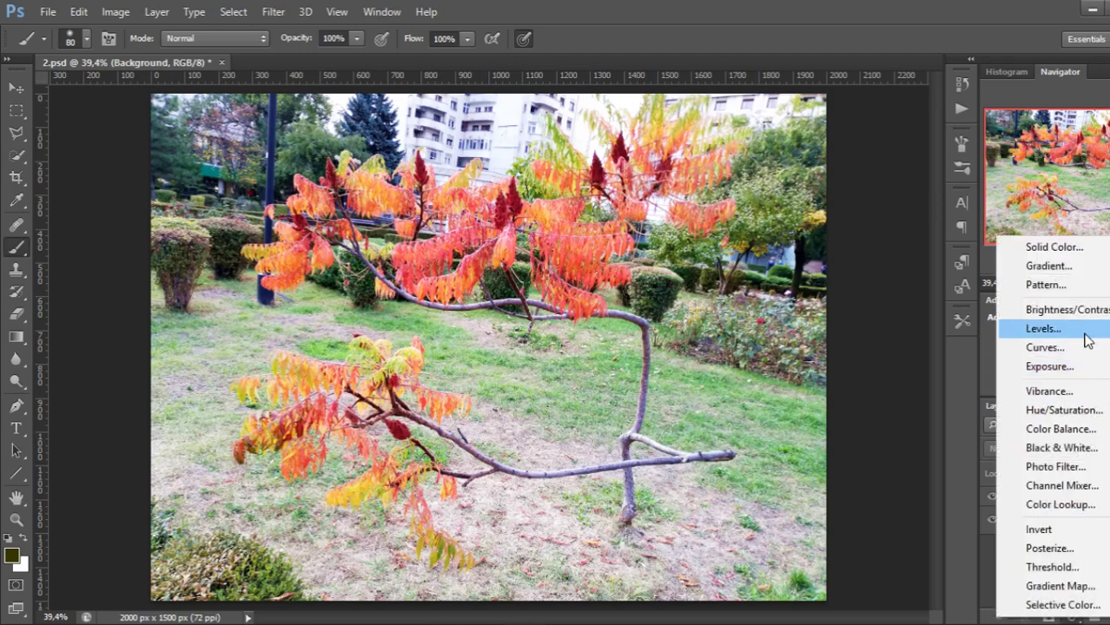
left_click(1043, 328)
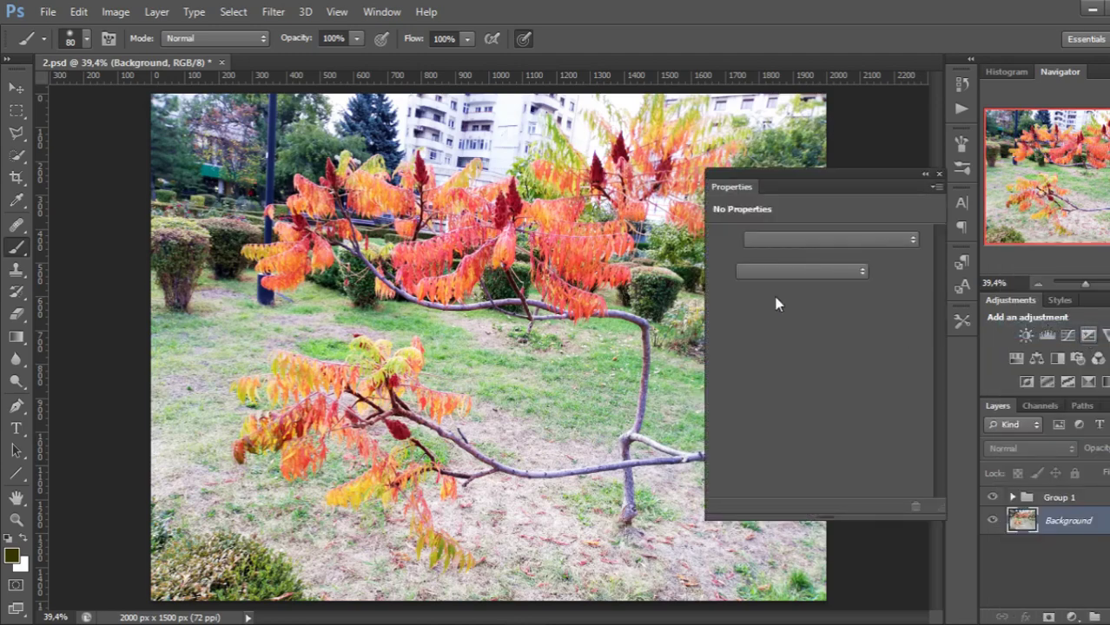
left_click(935, 187)
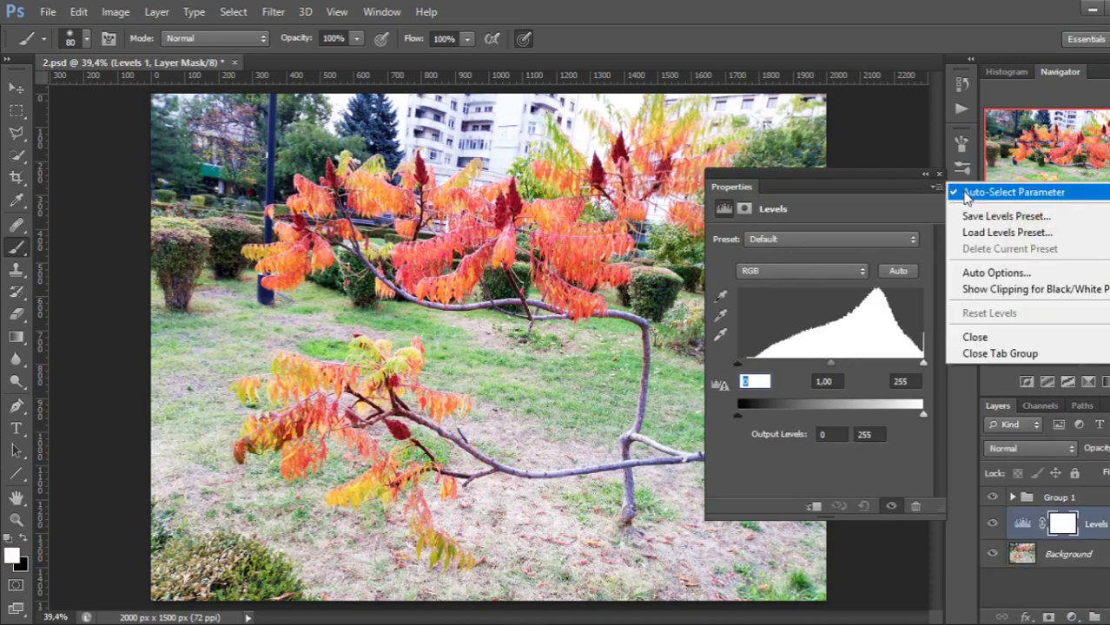
left_click(908, 182)
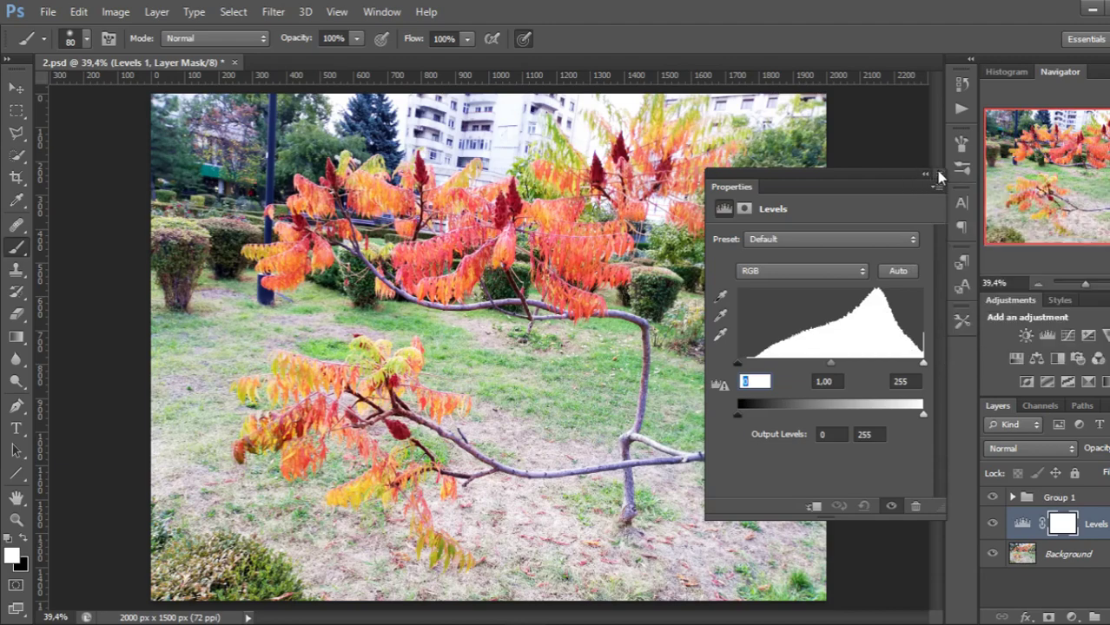
left_click(938, 174)
Place the Levels layer between the Background and Group 1, then reopen its settings.
left_click_drag(1021, 526, 1025, 495)
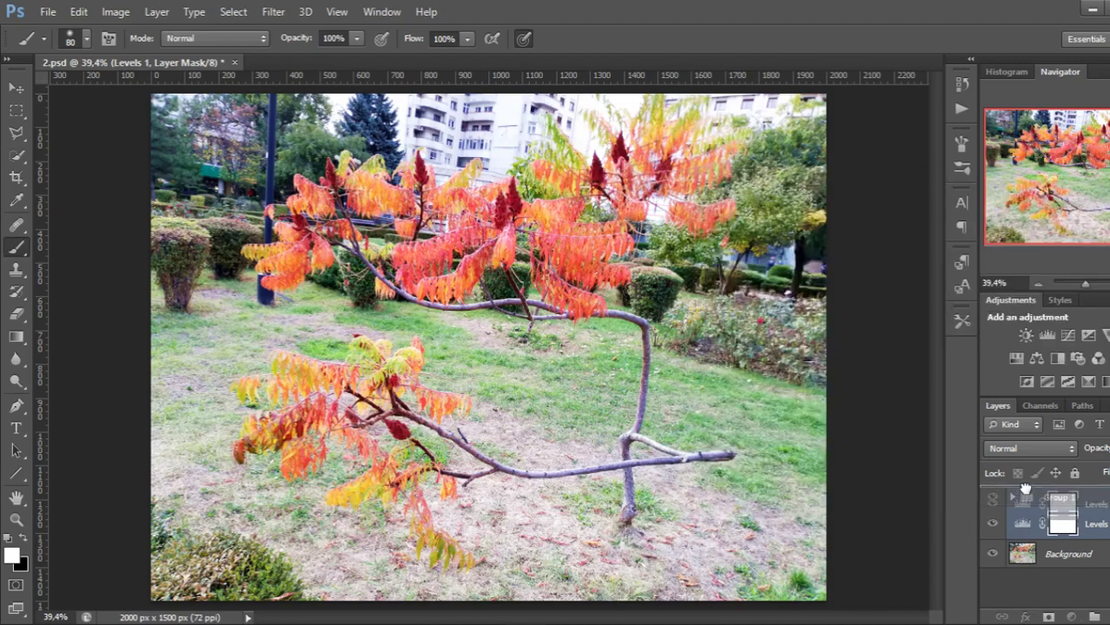
double_click(1023, 505)
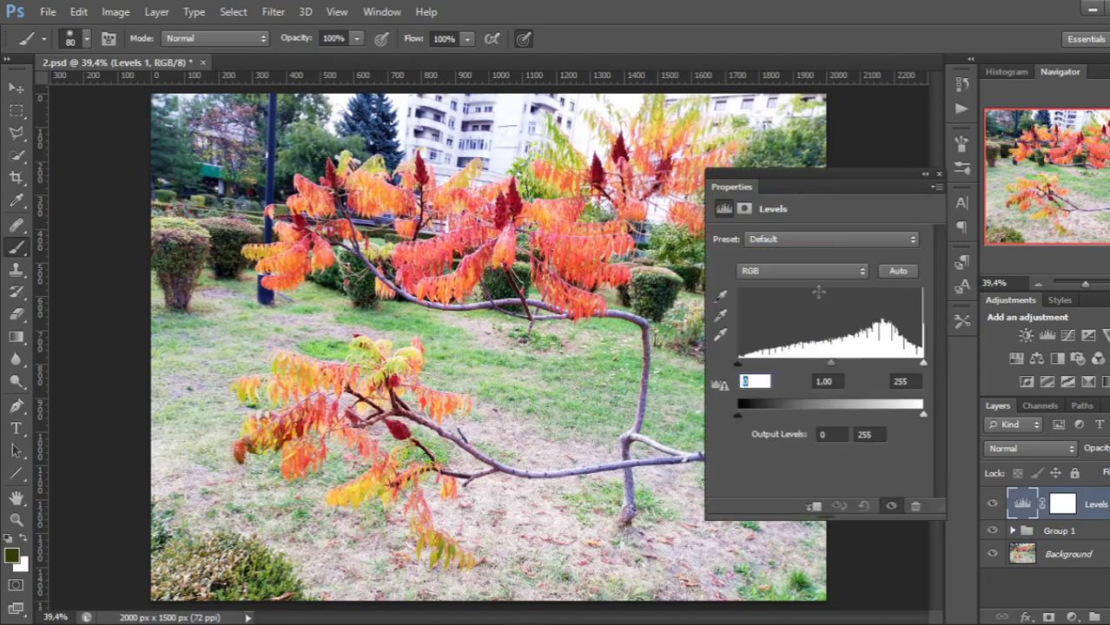
left_click(936, 187)
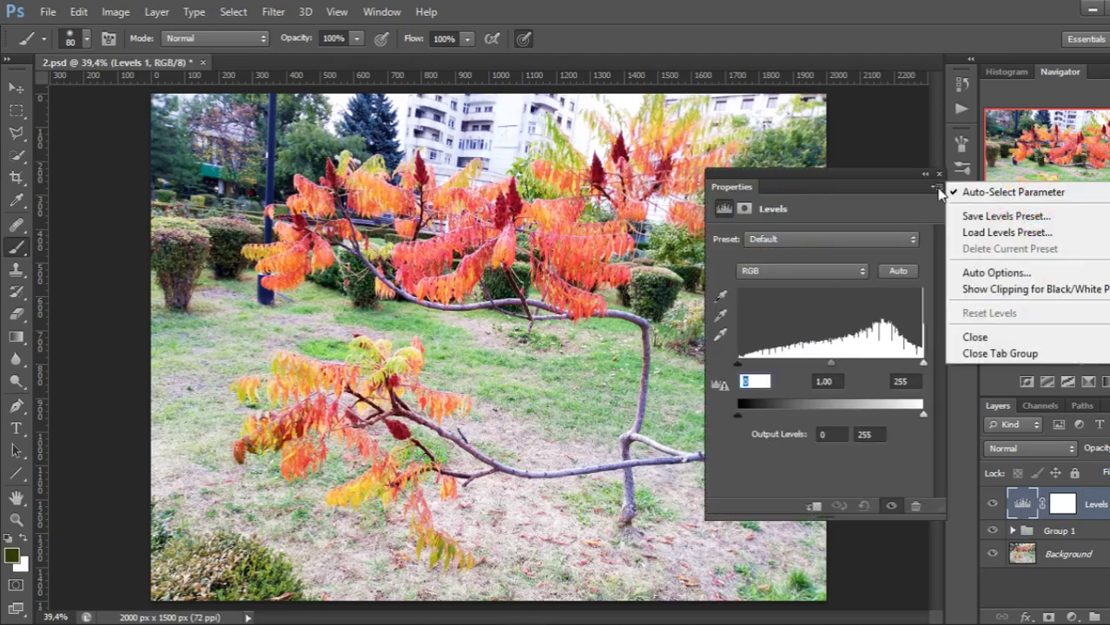
left_click(940, 178)
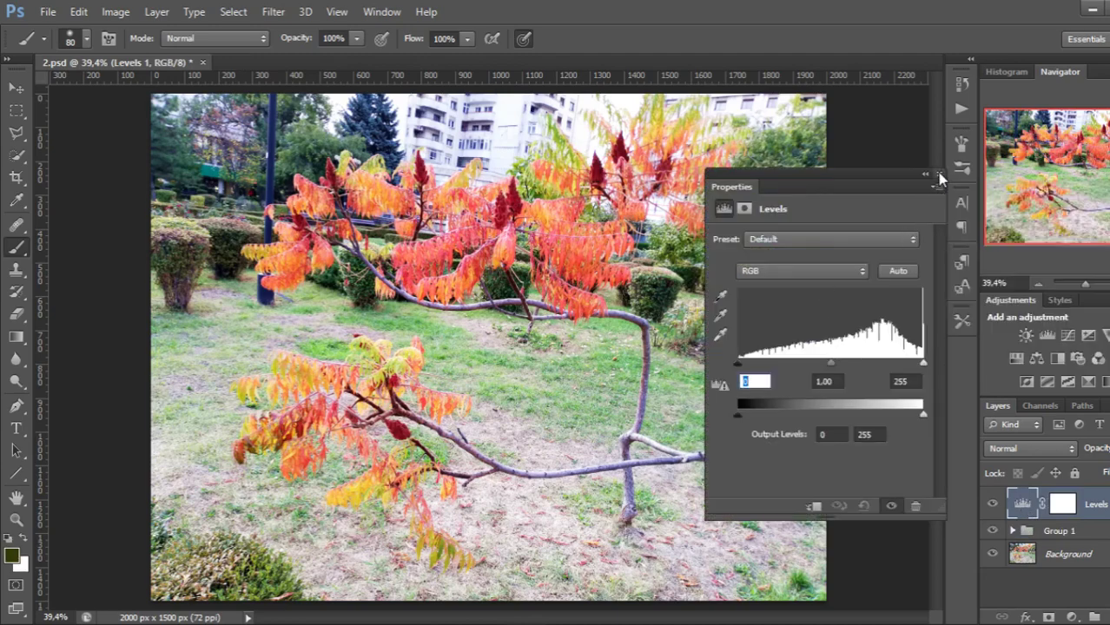
left_click(940, 178)
mouse_move(1022, 505)
left_mouse_down()
mouse_move(1031, 542)
mouse_move(1022, 524)
left_mouse_up()
double_click(1022, 525)
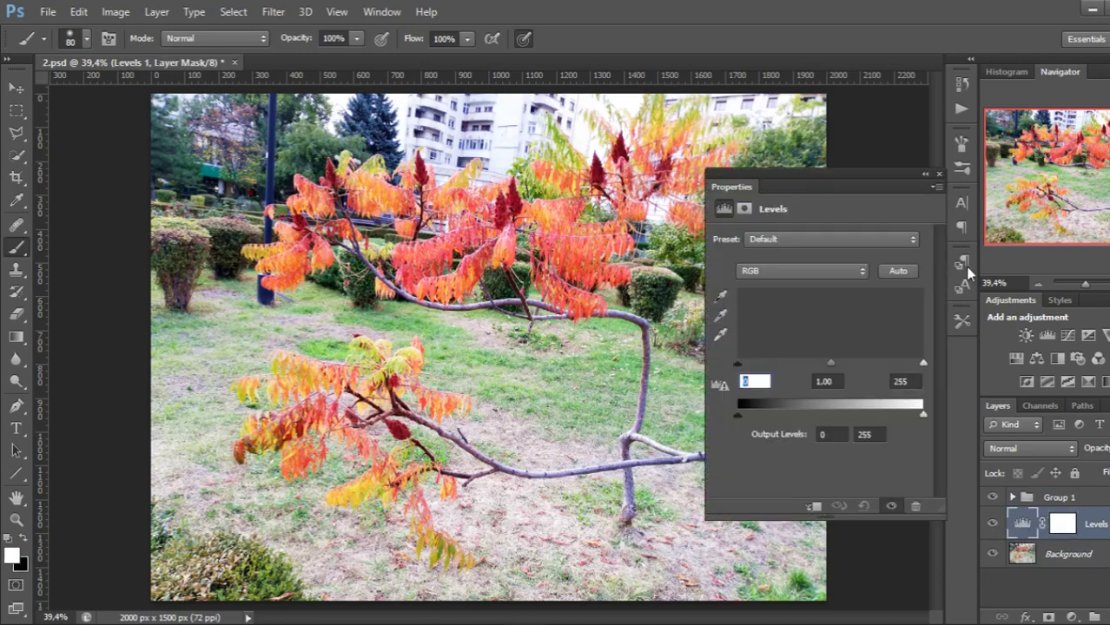
Auto-correct Levels using Find Dark & Light Colors with Snap Neutral Midtones enabled.
left_click(936, 186)
left_click(939, 279)
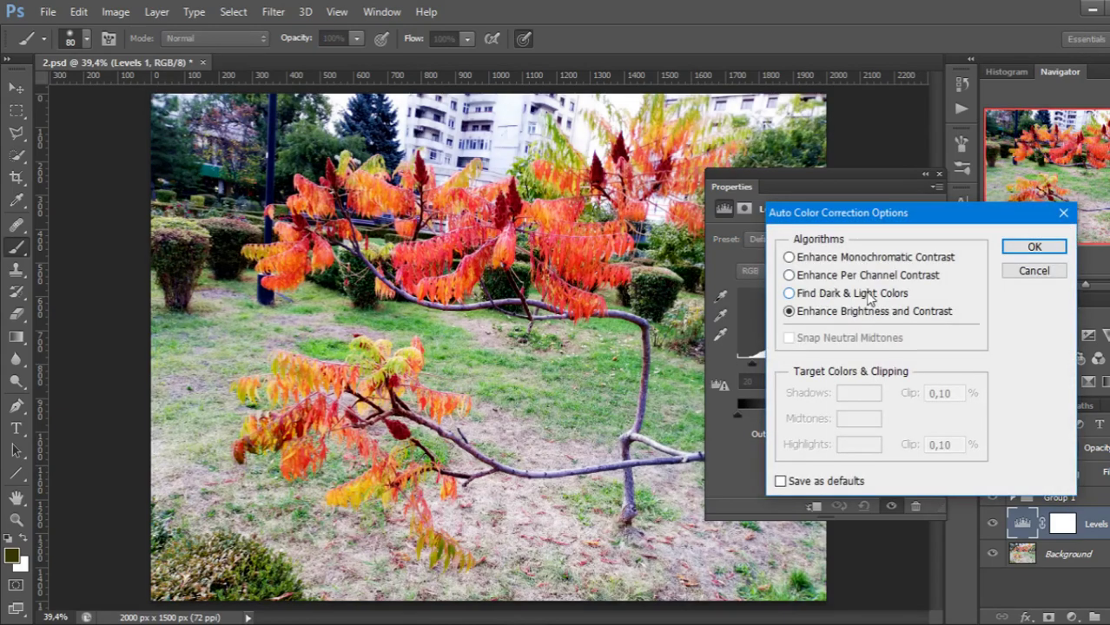
left_click(851, 294)
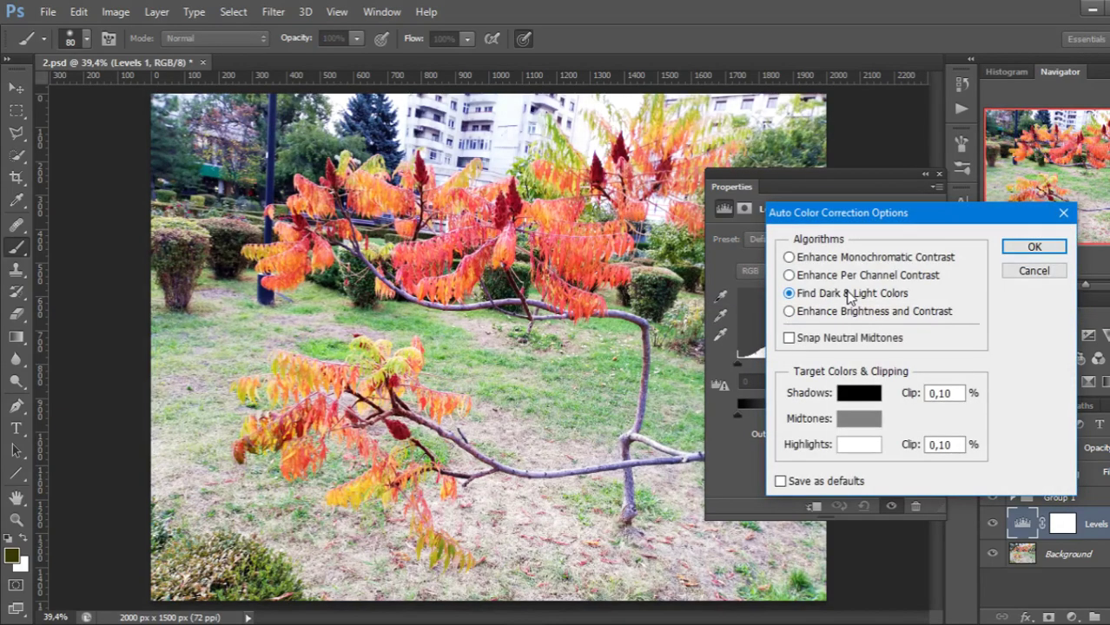
left_click(841, 337)
left_click(841, 338)
left_click(840, 338)
left_click(841, 339)
left_click(840, 339)
left_click(840, 339)
left_click(841, 339)
left_click(1034, 248)
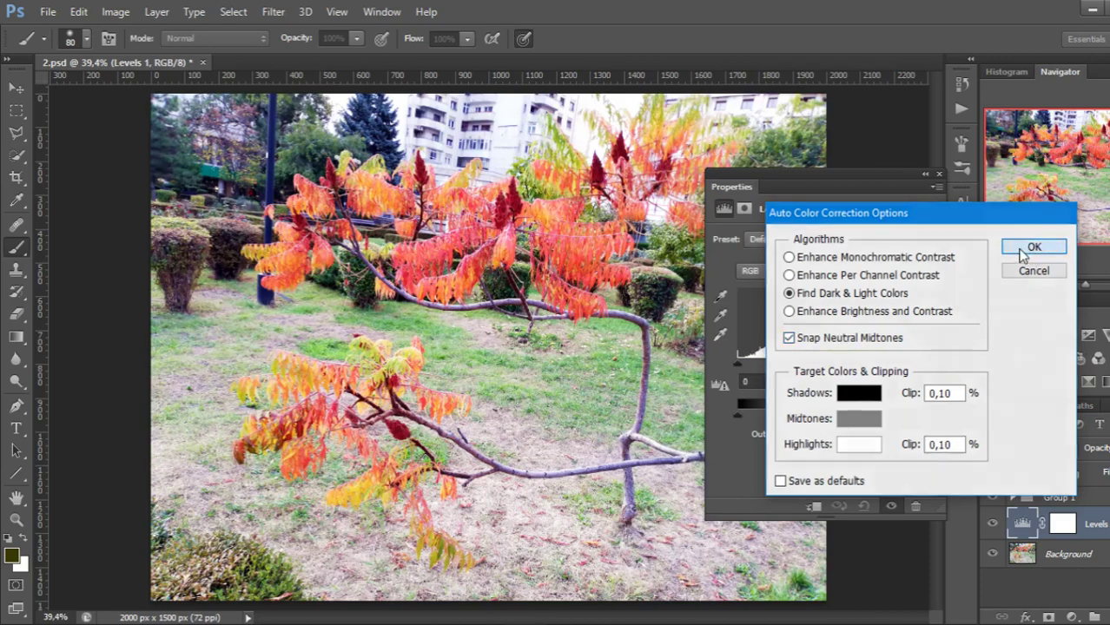
Close the Levels settings and toggle the Levels layer off and on to compare.
left_click(938, 178)
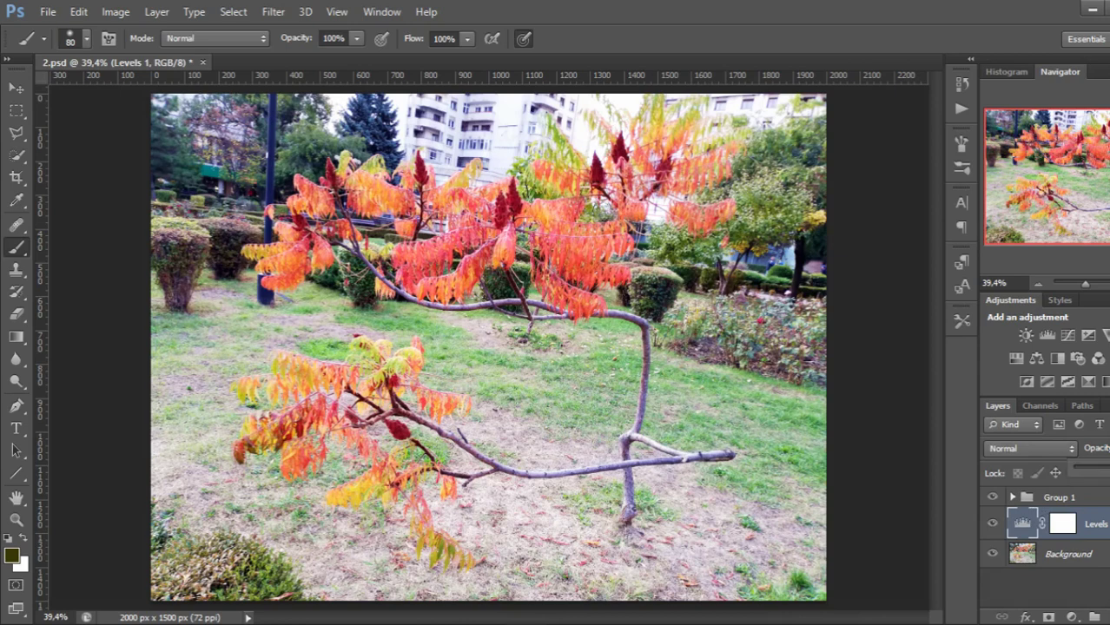
left_click(993, 525)
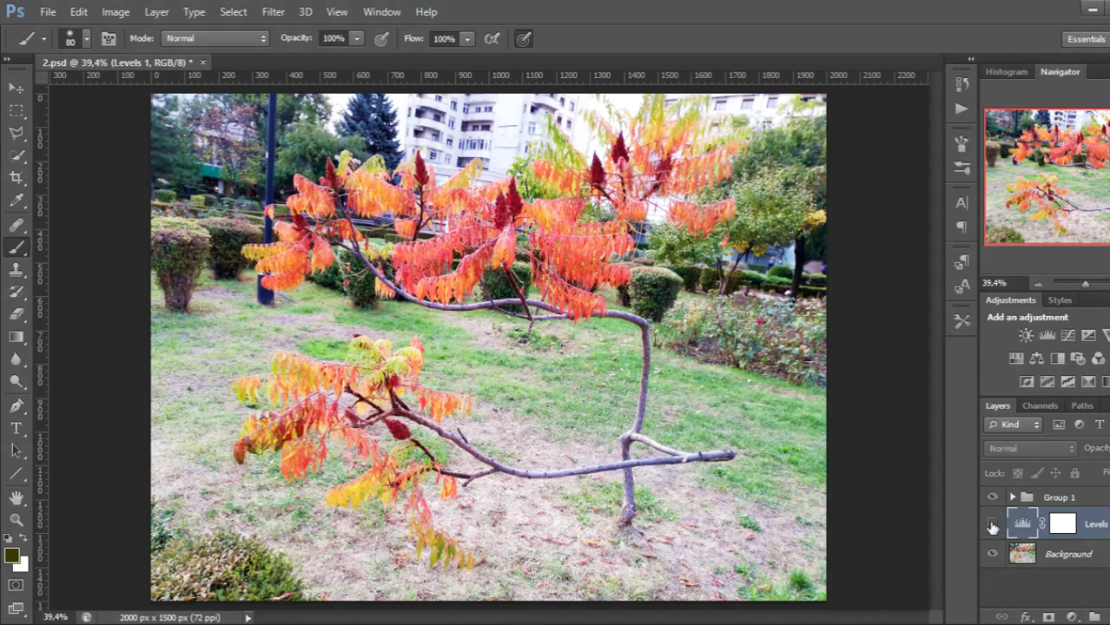
left_click(993, 525)
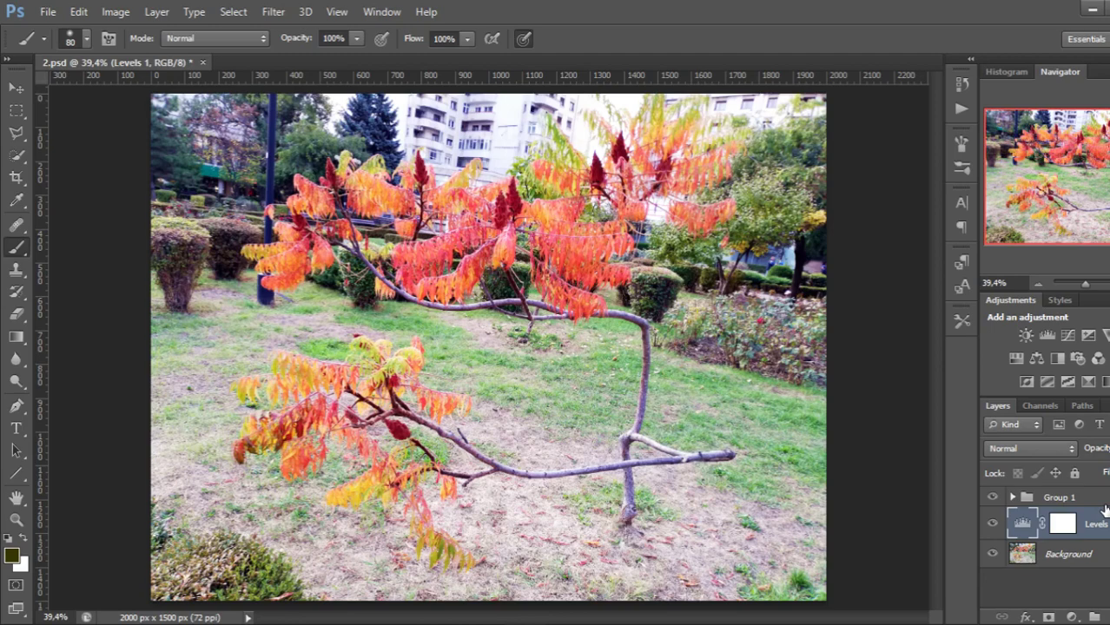